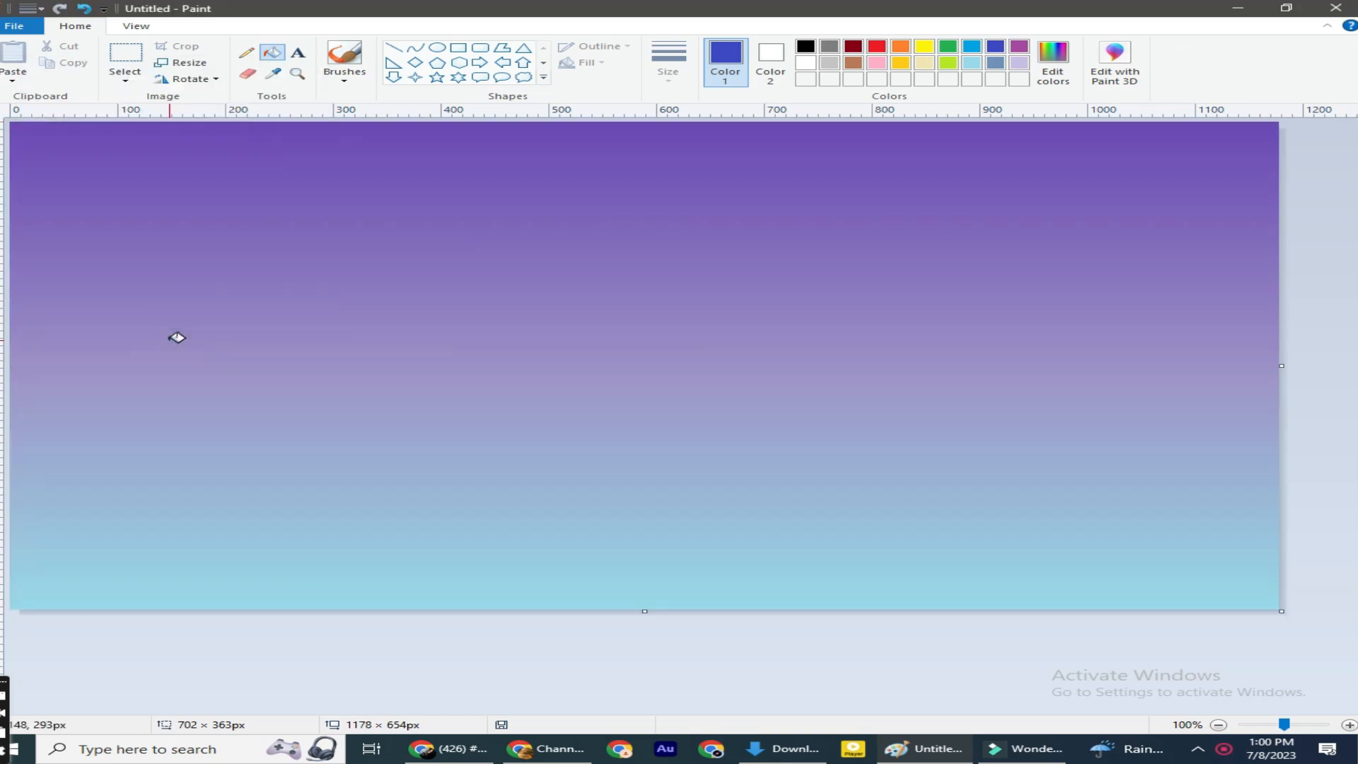
# - Select the whole purple-to-blue gradient, rotate it 180° and move it down to fill the lower half of the canvas
pyautogui.click(125, 79)
pyautogui.click(159, 167)
pyautogui.click(645, 609)
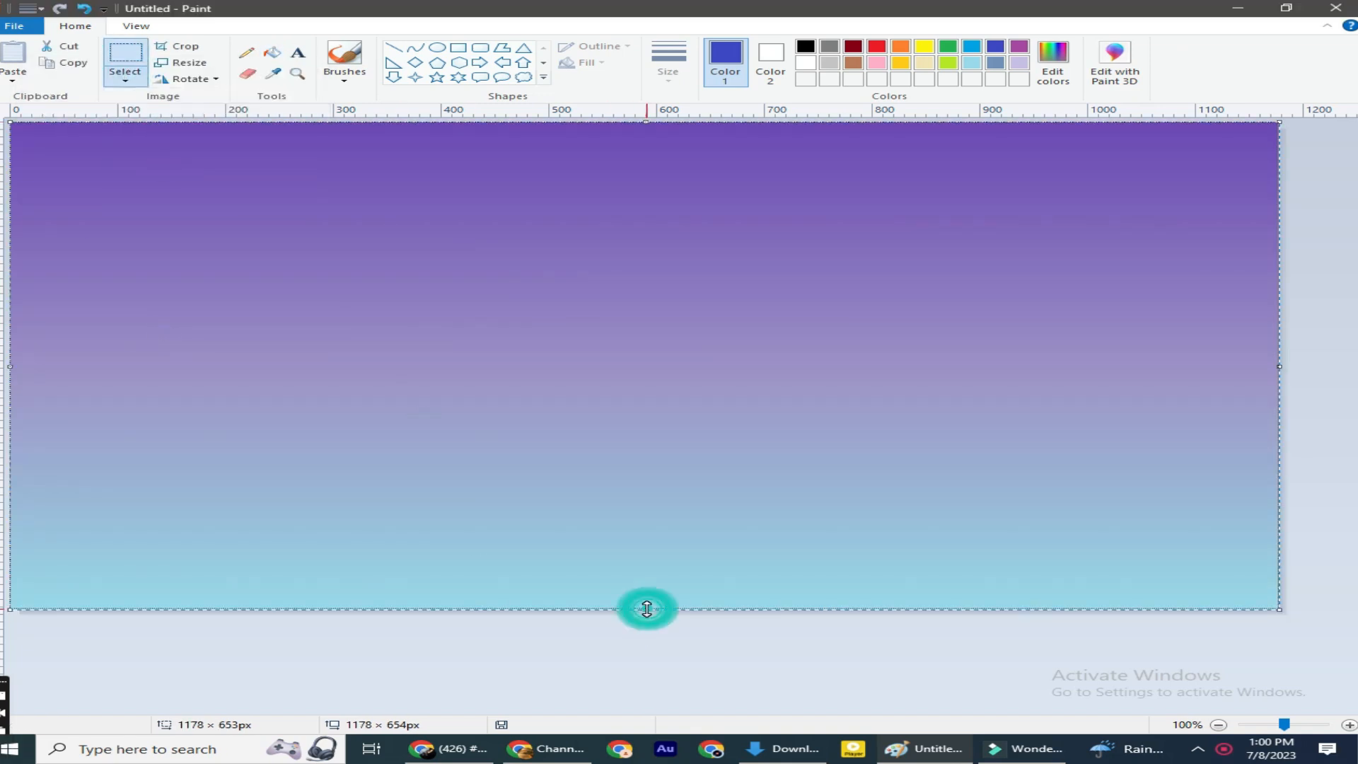
pyautogui.moveTo(660, 341); pyautogui.dragTo(637, 367)
pyautogui.rightClick(379, 248)
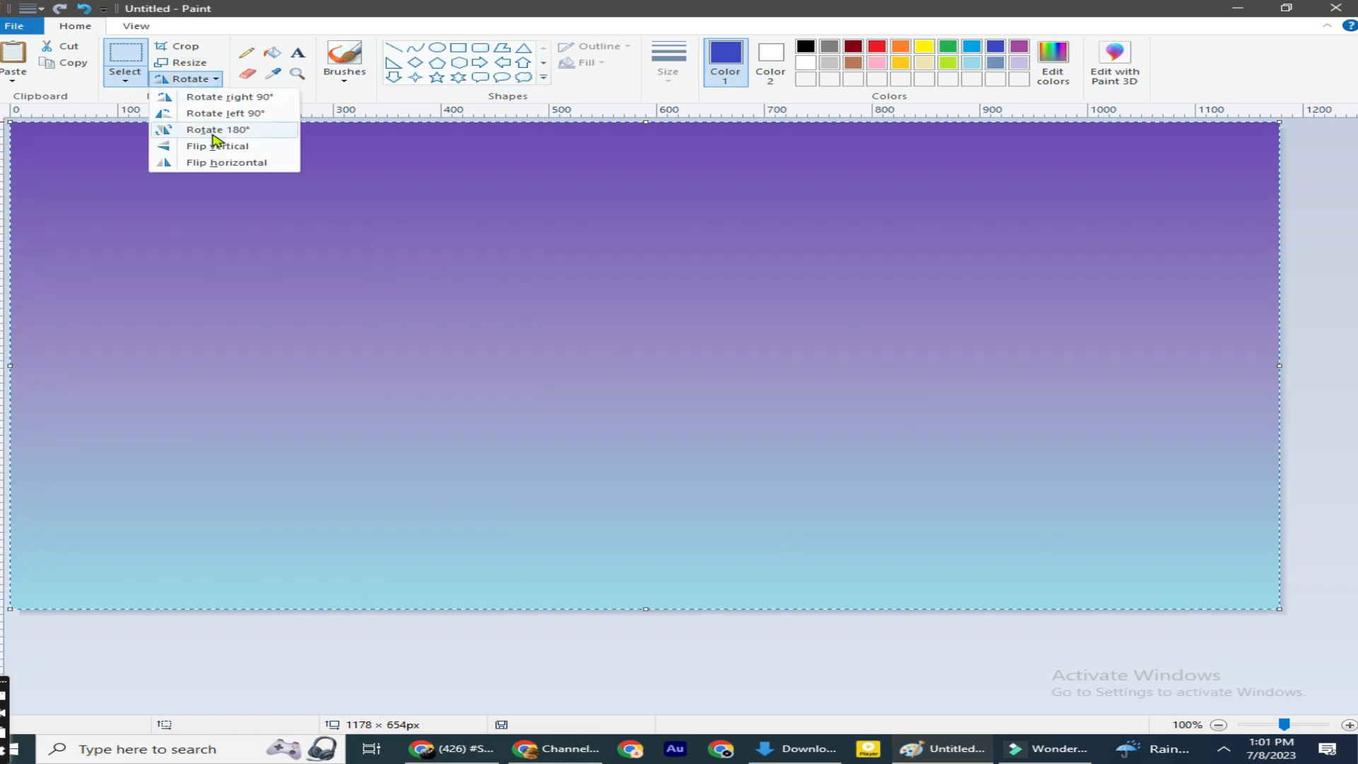
pyautogui.click(212, 134)
pyautogui.moveTo(605, 324); pyautogui.dragTo(606, 570)
pyautogui.click(879, 338)
pyautogui.click(1223, 748)
pyautogui.click(1223, 748)
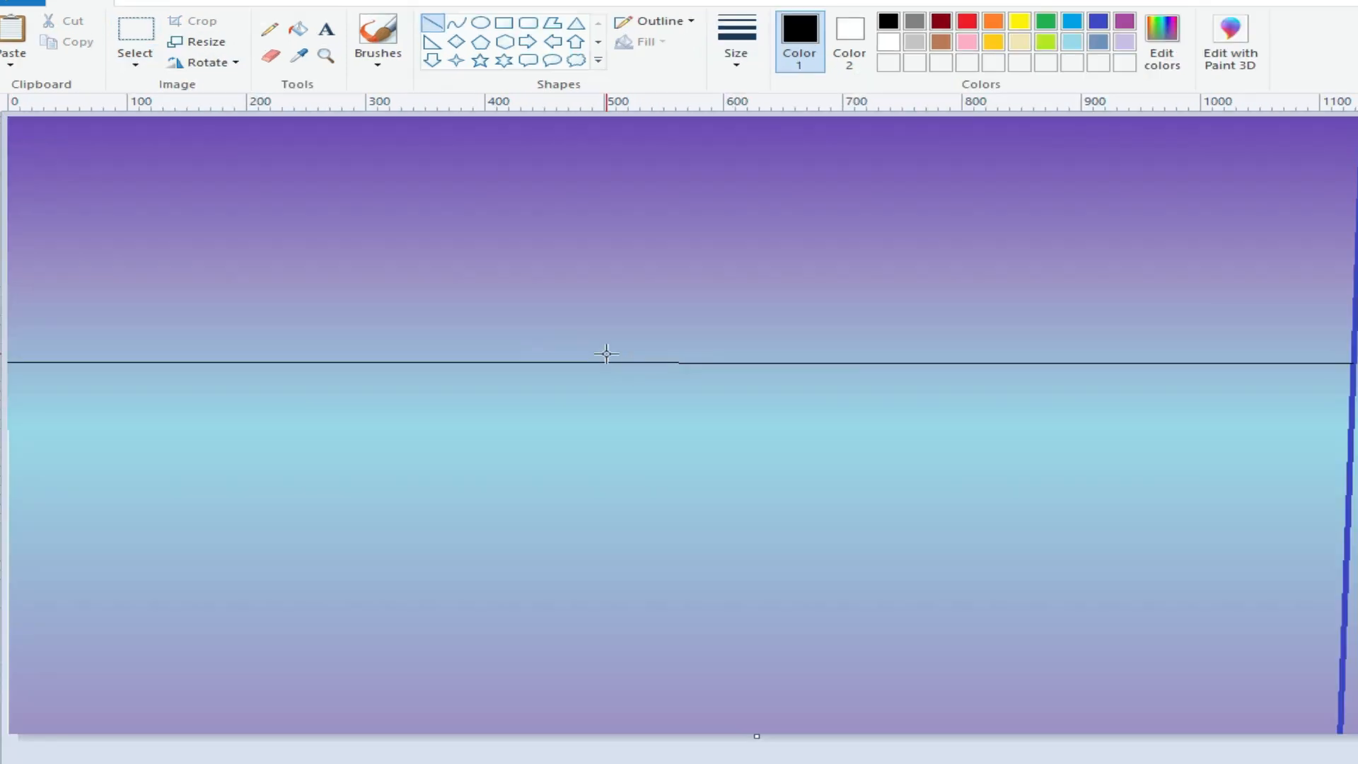
# - Draw a thin black zigzag line for the left riverbank, running from the horizon to the canvas's lower edge
pyautogui.moveTo(617, 363)
pyautogui.mouseDown()
pyautogui.moveTo(485, 440)
pyautogui.moveTo(522, 447)
pyautogui.mouseUp()
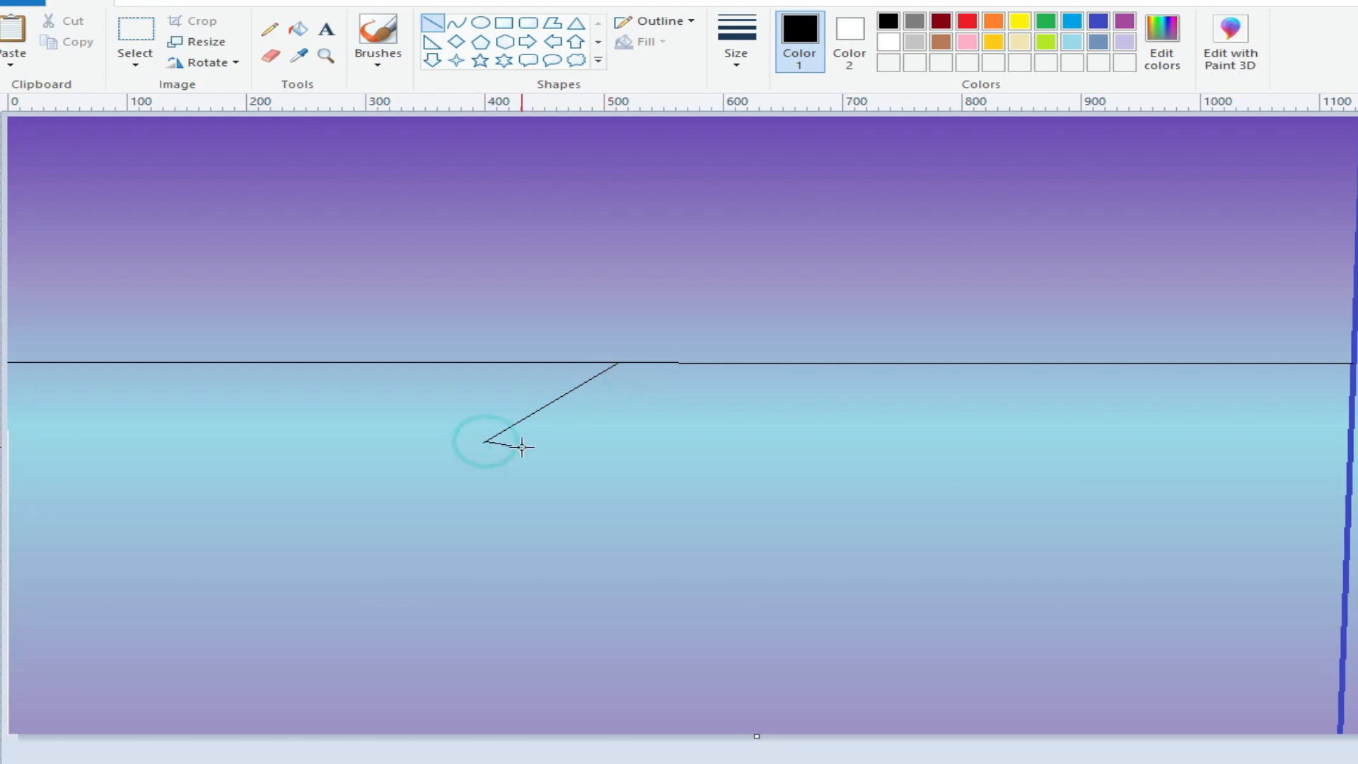
pyautogui.moveTo(420, 527)
pyautogui.mouseDown()
pyautogui.moveTo(432, 524)
pyautogui.moveTo(162, 734)
pyautogui.mouseUp()
# - Draw the house's side wall at the foot of the left mountain as an orange-filled rectangle with a black outline
pyautogui.click(504, 23)
pyautogui.moveTo(230, 307); pyautogui.dragTo(354, 363)
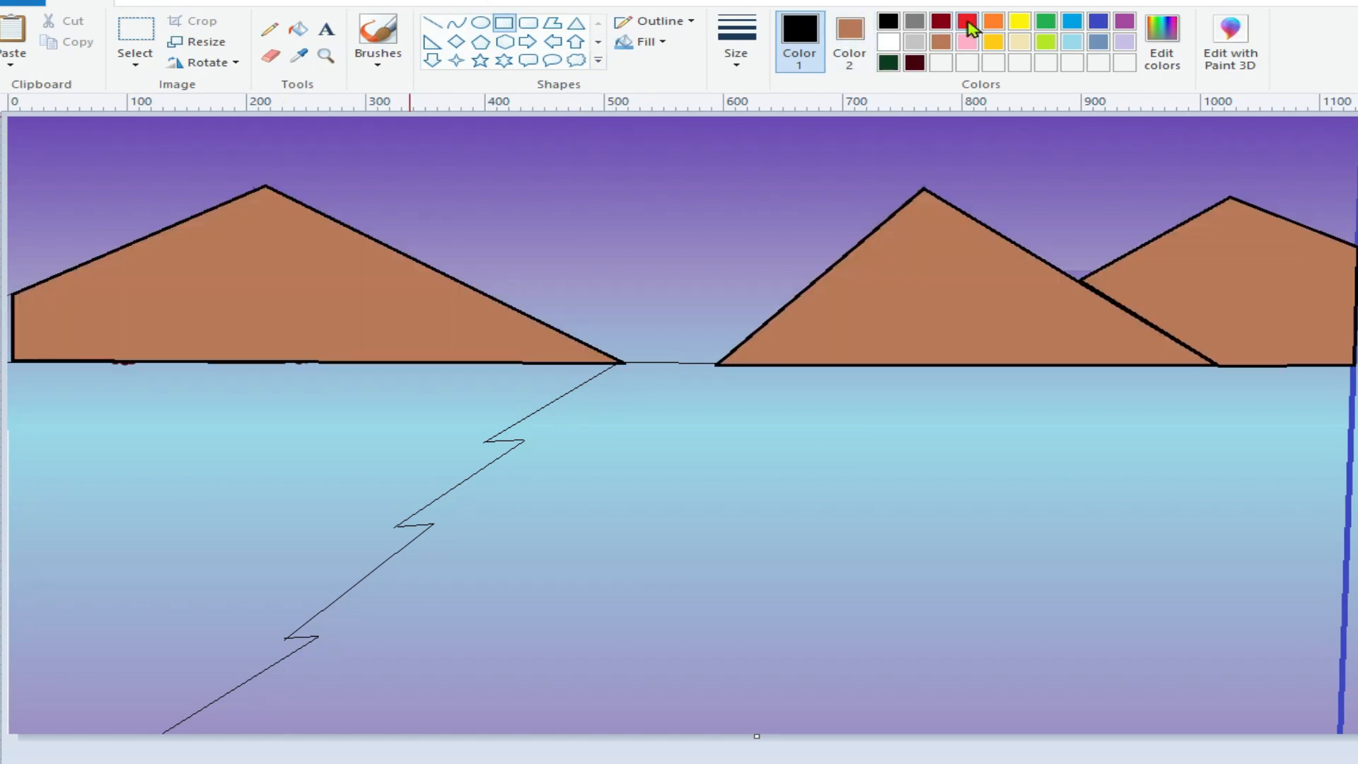
pyautogui.click(967, 21)
pyautogui.click(994, 23)
pyautogui.moveTo(303, 354); pyautogui.dragTo(306, 358)
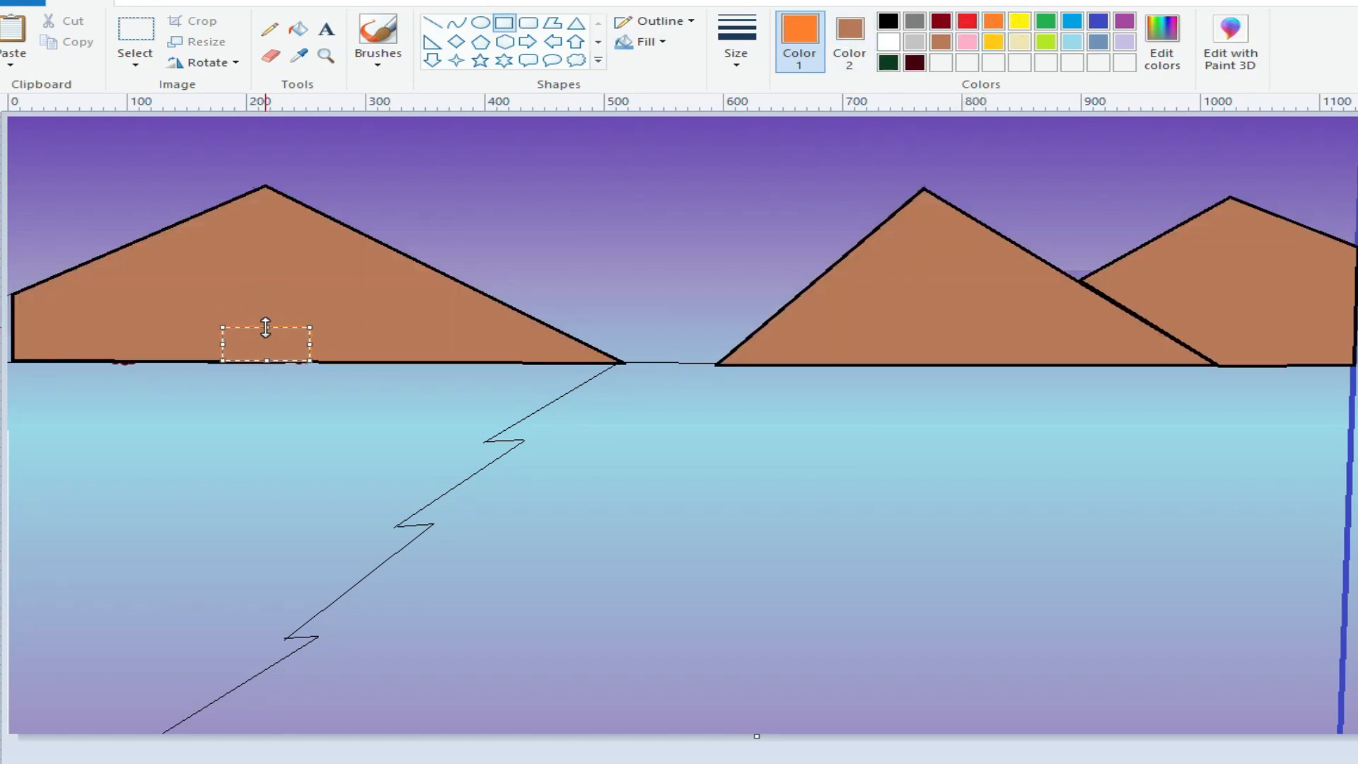
pyautogui.click(889, 22)
pyautogui.click(850, 39)
pyautogui.click(993, 21)
# - Draw a red-filled, black-outlined slanted roof polygon on top of the orange wall
pyautogui.click(552, 23)
pyautogui.click(966, 21)
pyautogui.moveTo(180, 299); pyautogui.dragTo(337, 329)
# - Add the house's gabled front wall as a yellow polygon with a black outline beside the orange wall
pyautogui.click(994, 41)
pyautogui.click(143, 320)
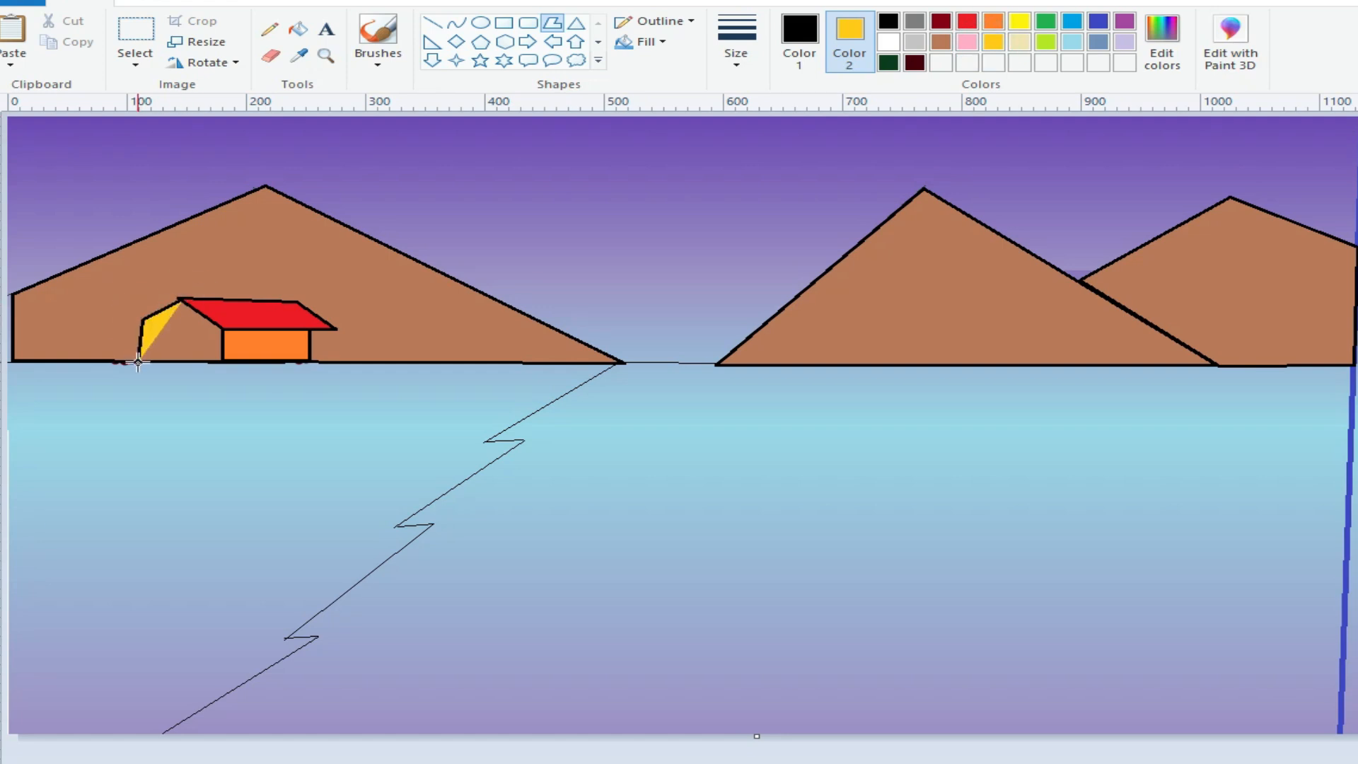
pyautogui.click(138, 362)
pyautogui.click(224, 362)
# - Draw the red overhanging roof edge along the yellow gable's left slope and outline it in black
pyautogui.click(432, 23)
pyautogui.click(969, 22)
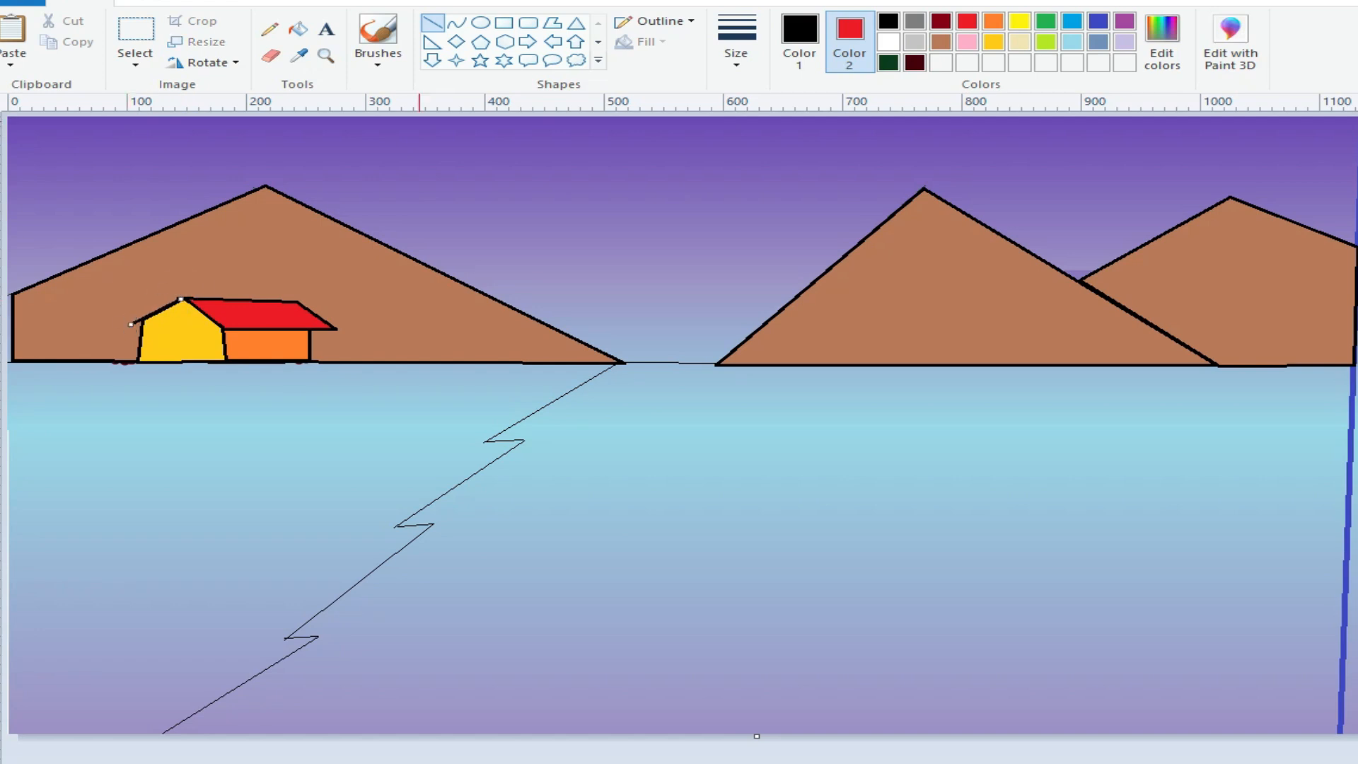
pyautogui.click(799, 40)
pyautogui.click(967, 22)
pyautogui.moveTo(181, 299); pyautogui.dragTo(125, 326)
pyautogui.click(735, 44)
pyautogui.click(790, 173)
pyautogui.click(639, 304)
pyautogui.click(888, 22)
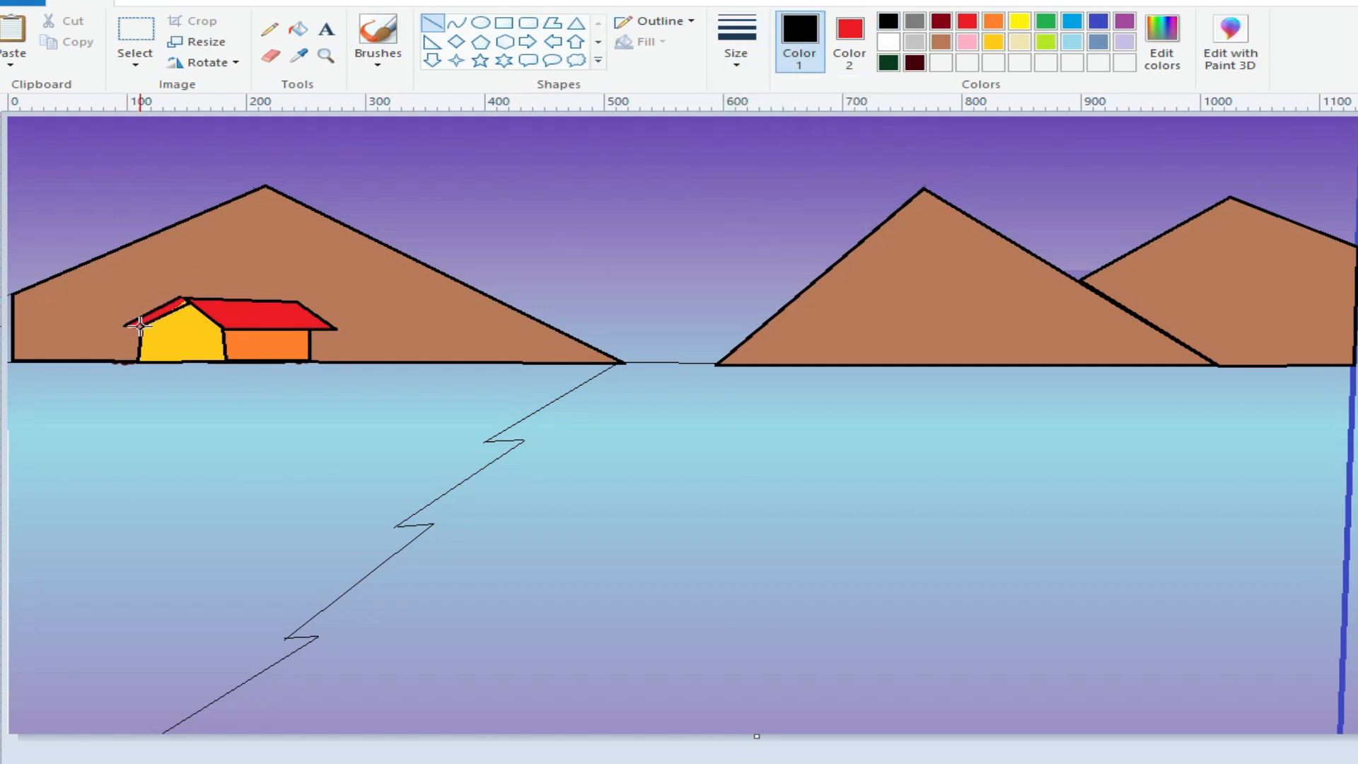
pyautogui.click(263, 309)
# - Draw a brown-filled door on the yellow wall and a small brown window on the orange wall
pyautogui.click(849, 35)
pyautogui.click(940, 42)
pyautogui.click(90, 4)
pyautogui.click(504, 22)
pyautogui.moveTo(171, 333)
pyautogui.mouseDown()
pyautogui.moveTo(197, 362)
pyautogui.moveTo(273, 352)
pyautogui.mouseUp()
# - Paint a dark red tree trunk to the left of the house with the brush
pyautogui.click(378, 35)
pyautogui.click(941, 42)
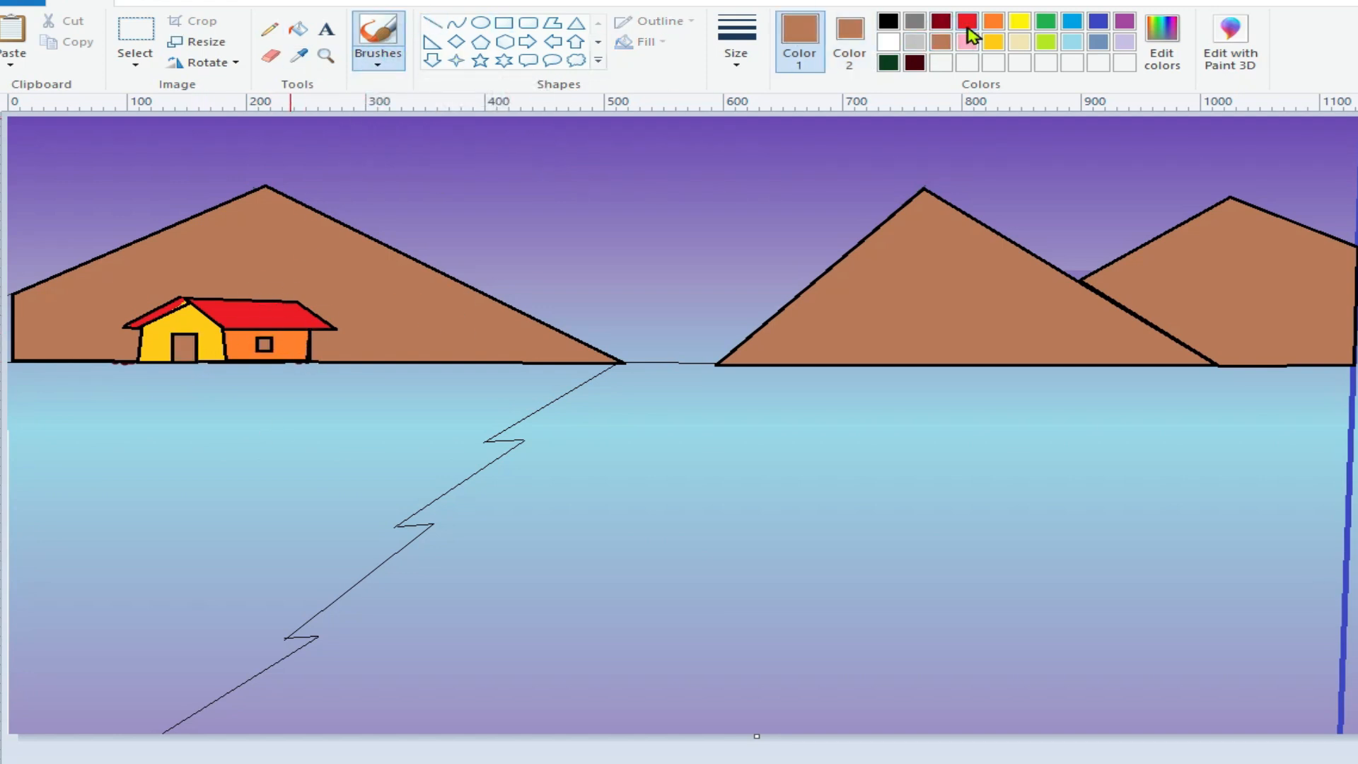
pyautogui.doubleClick(940, 21)
pyautogui.click(521, 562)
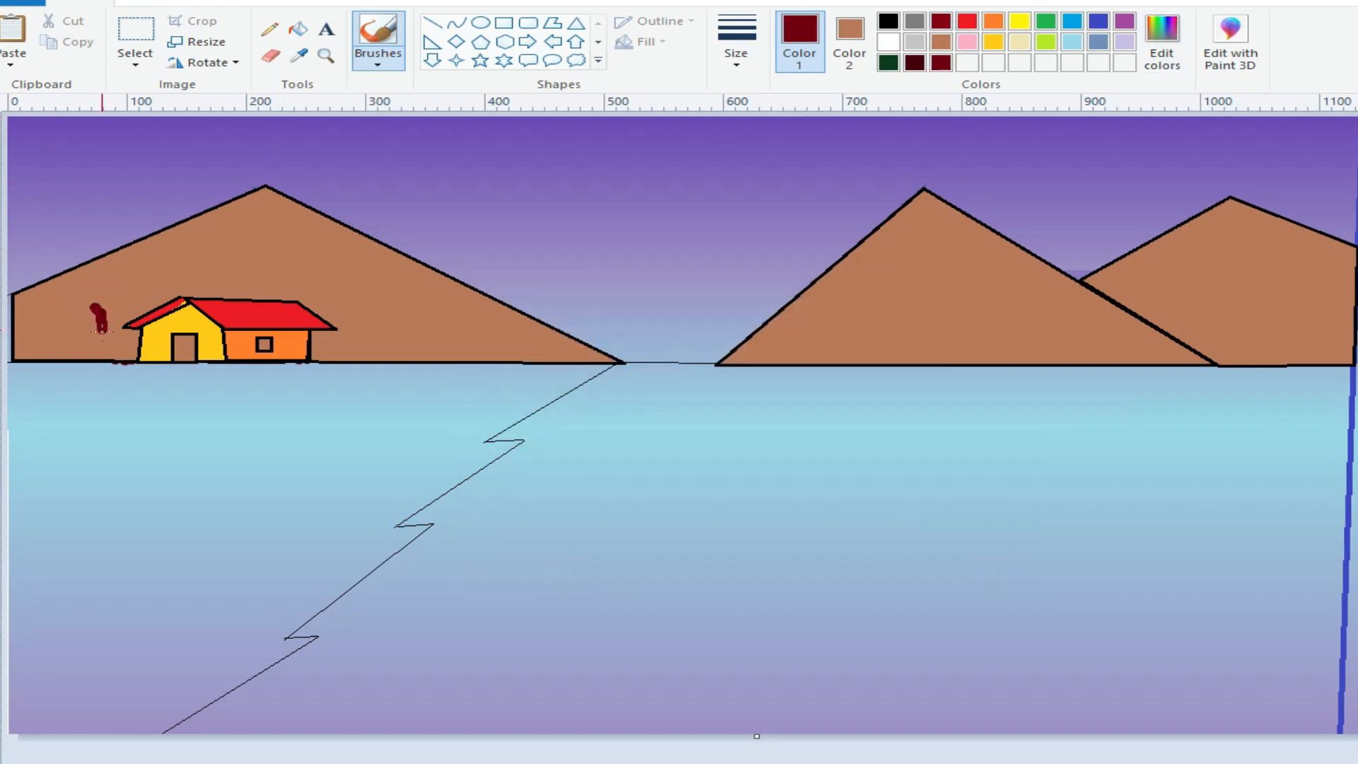
# - Paint the tree's crown in a custom dark green and add dark red branches beneath it
pyautogui.doubleClick(1042, 21)
pyautogui.click(990, 446)
pyautogui.click(561, 391)
pyautogui.click(591, 391)
pyautogui.click(993, 451)
pyautogui.click(540, 564)
pyautogui.moveTo(82, 314)
pyautogui.mouseDown()
pyautogui.moveTo(94, 310)
pyautogui.moveTo(71, 301)
pyautogui.moveTo(117, 305)
pyautogui.mouseUp()
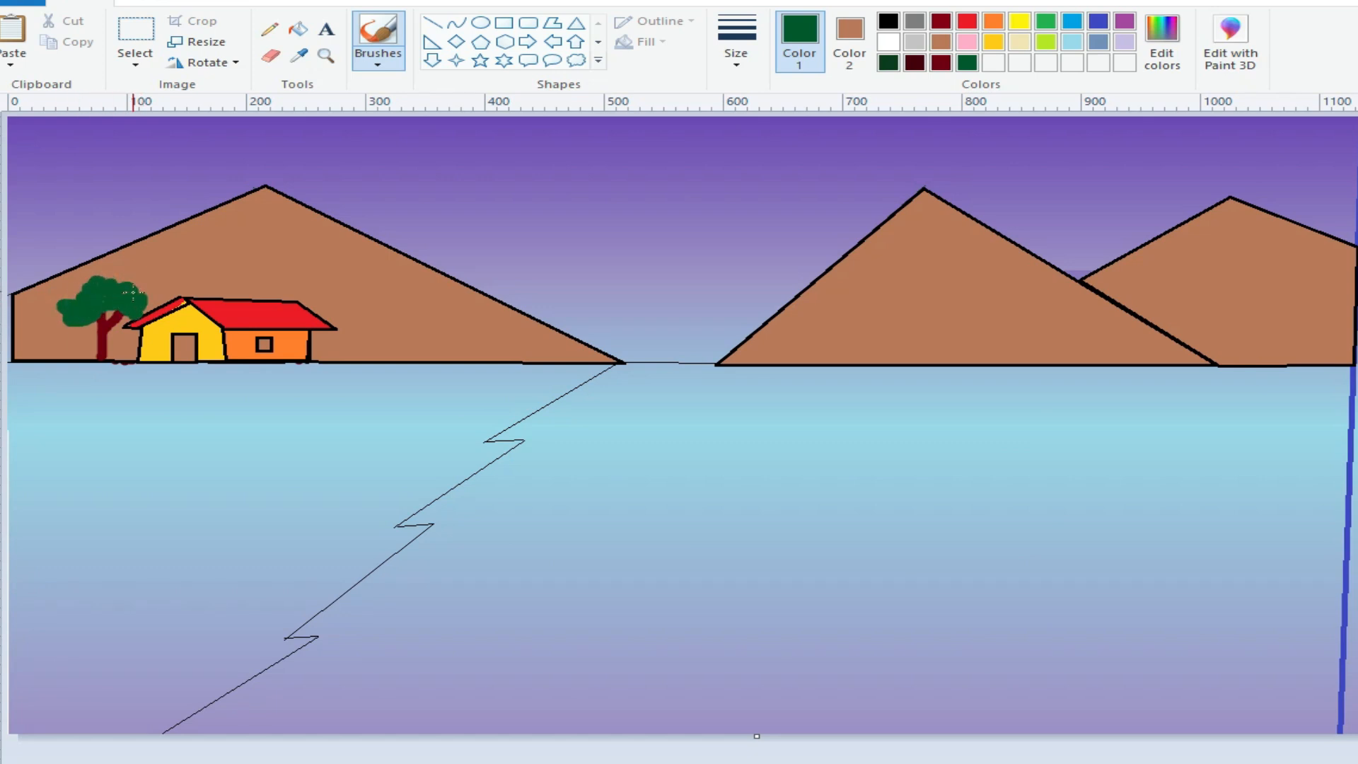
pyautogui.click(914, 62)
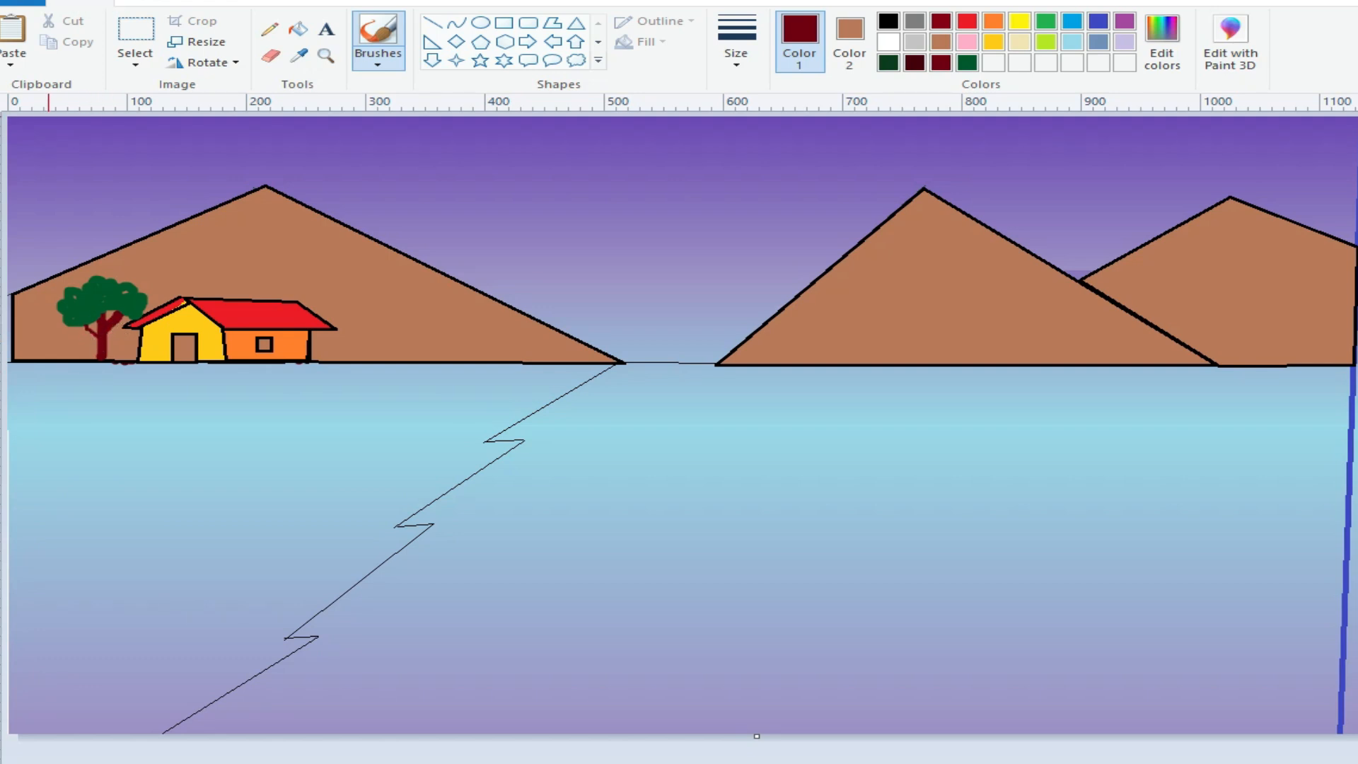
# - Copy the tree with a free-form selection, using white as the background colour
pyautogui.click(134, 64)
pyautogui.click(174, 131)
pyautogui.click(848, 43)
pyautogui.click(888, 42)
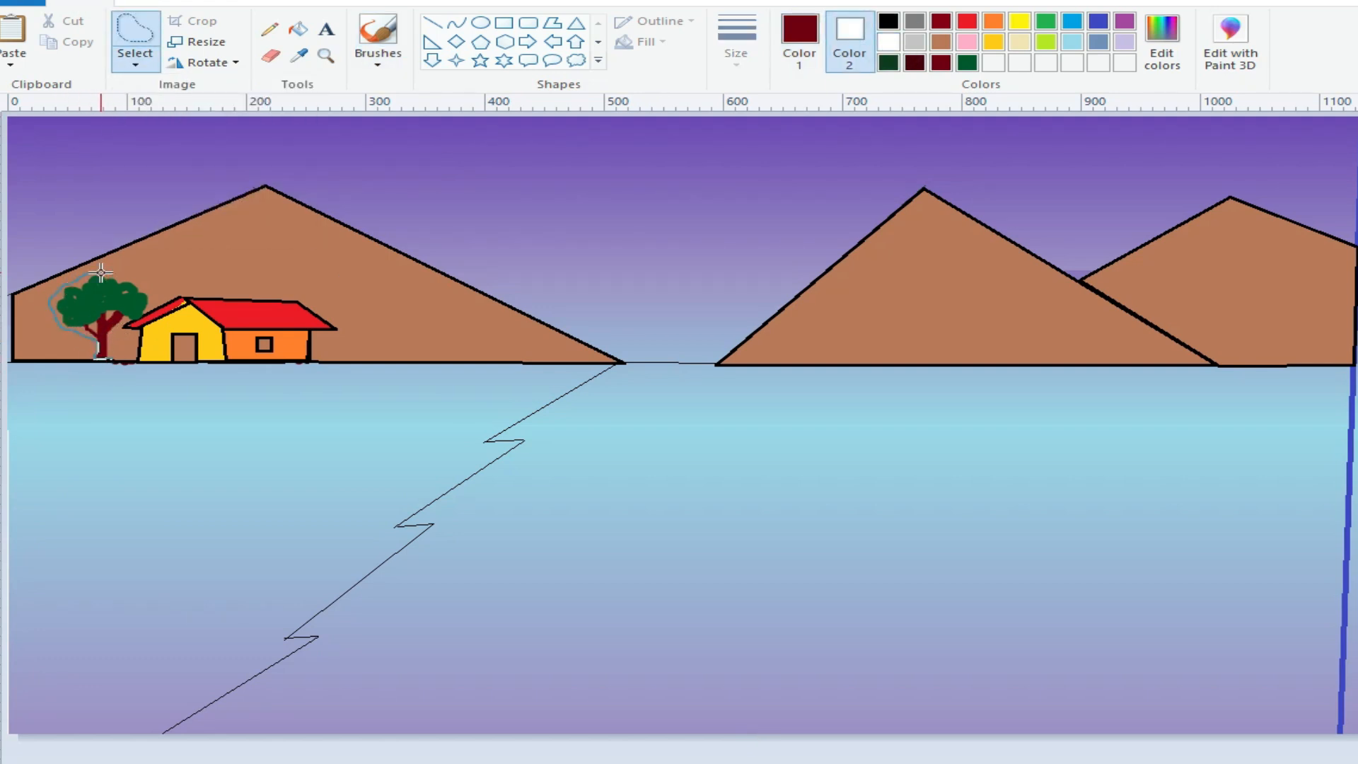
pyautogui.moveTo(117, 324); pyautogui.dragTo(109, 356)
pyautogui.rightClick(103, 295)
pyautogui.click(162, 330)
# - Paste a copy of the tree beside the orange end of the house
pyautogui.click(10, 62)
pyautogui.click(34, 85)
pyautogui.moveTo(58, 154)
pyautogui.mouseDown()
pyautogui.moveTo(371, 310)
pyautogui.moveTo(218, 247)
pyautogui.moveTo(221, 278)
pyautogui.moveTo(273, 282)
pyautogui.moveTo(200, 251)
pyautogui.moveTo(235, 243)
pyautogui.mouseUp()
pyautogui.rightClick(134, 178)
pyautogui.click(167, 230)
pyautogui.click(135, 63)
pyautogui.click(170, 130)
pyautogui.hotkey('ctrl', 'z')
# - Paste a tree on the middle mountain, copy only its upper part with a rectangular selection, and undo the paste
pyautogui.click(11, 63)
pyautogui.click(34, 86)
pyautogui.moveTo(37, 151); pyautogui.dragTo(993, 318)
pyautogui.click(138, 68)
pyautogui.click(170, 106)
pyautogui.rightClick(950, 290)
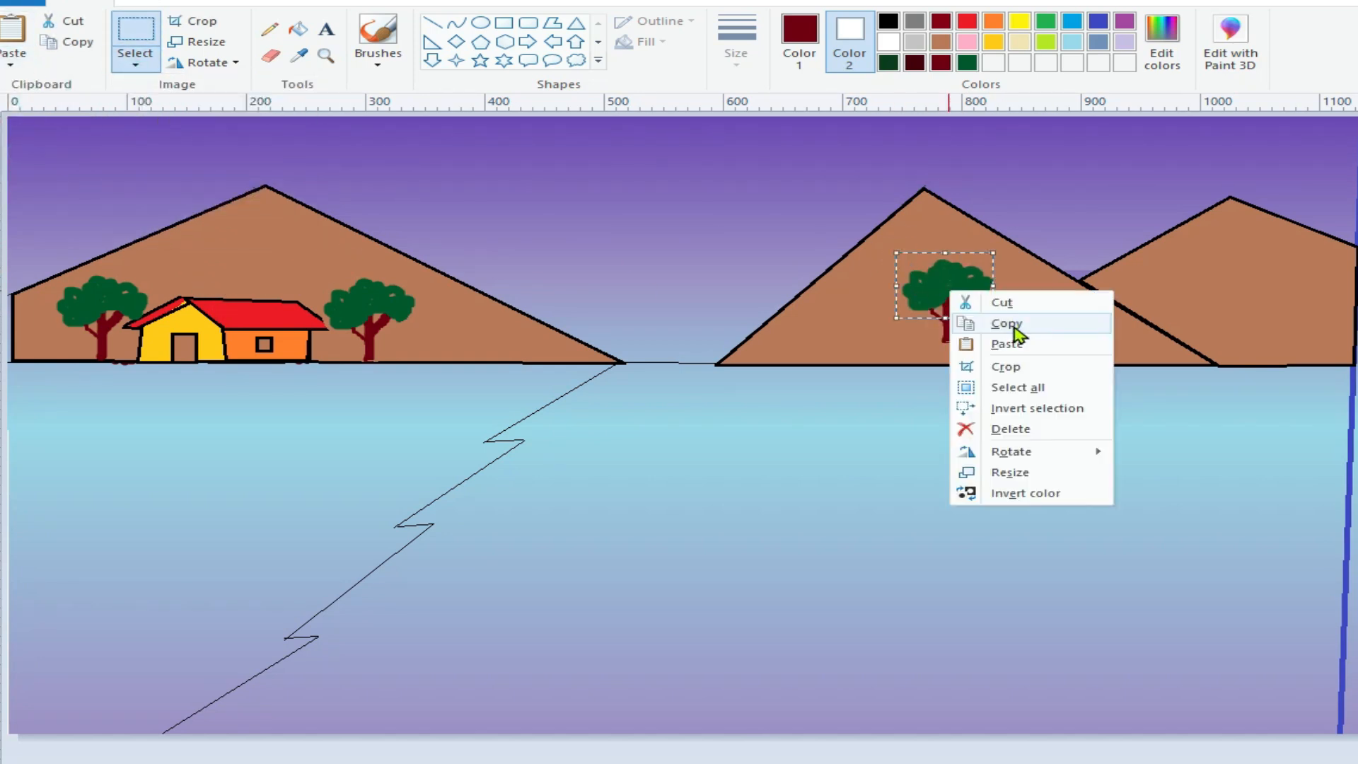
pyautogui.click(1012, 327)
pyautogui.hotkey('ctrl', 'z')
# - Paste the shortened tree just above the red roof so it stands behind the house
pyautogui.click(11, 64)
pyautogui.click(34, 86)
pyautogui.moveTo(49, 151); pyautogui.dragTo(282, 263)
pyautogui.click(323, 252)
pyautogui.click(11, 63)
pyautogui.click(34, 86)
pyautogui.hotkey('ctrl', 'z')
# - Copy the house together with its three trees using a free-form selection
pyautogui.click(135, 65)
pyautogui.click(176, 138)
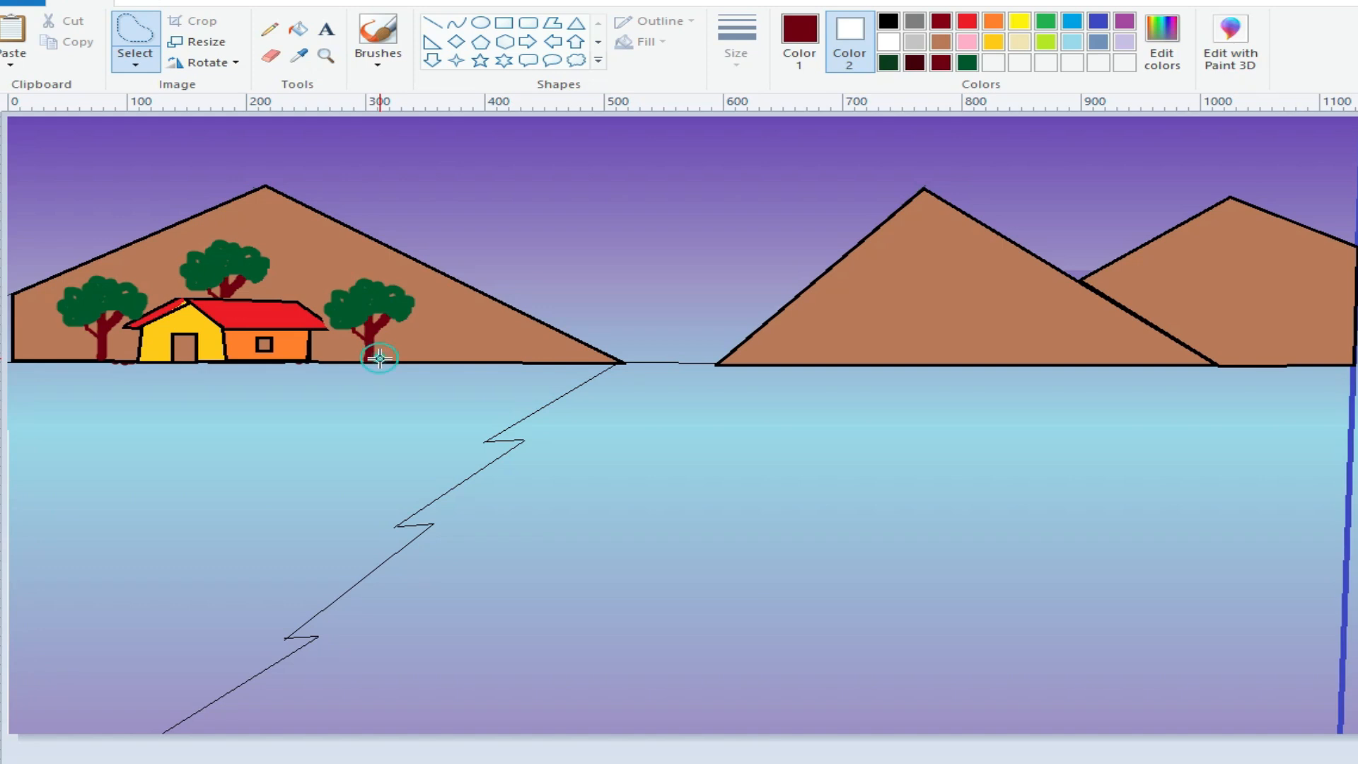
pyautogui.moveTo(356, 273)
pyautogui.mouseDown()
pyautogui.moveTo(422, 300)
pyautogui.moveTo(381, 362)
pyautogui.moveTo(237, 363)
pyautogui.moveTo(177, 268)
pyautogui.moveTo(355, 274)
pyautogui.mouseUp()
pyautogui.rightClick(213, 266)
pyautogui.click(244, 297)
pyautogui.click(180, 216)
# - Paste the house-and-trees group, reduce its size and place it at the foot of the middle mountain
pyautogui.click(11, 64)
pyautogui.click(34, 86)
pyautogui.moveTo(120, 211); pyautogui.dragTo(805, 306)
pyautogui.moveTo(1067, 339)
pyautogui.mouseDown()
pyautogui.moveTo(971, 319)
pyautogui.moveTo(1135, 336)
pyautogui.moveTo(1023, 335)
pyautogui.mouseUp()
# - Paste a second, even smaller house-and-trees group at the foot of the far right mountain
pyautogui.click(11, 63)
pyautogui.click(33, 86)
pyautogui.moveTo(120, 211); pyautogui.dragTo(282, 256)
pyautogui.moveTo(550, 294); pyautogui.dragTo(295, 217)
pyautogui.moveTo(233, 194); pyautogui.dragTo(1167, 349)
pyautogui.click(1275, 304)
pyautogui.click(135, 64)
pyautogui.click(177, 121)
pyautogui.moveTo(405, 281)
pyautogui.mouseDown()
pyautogui.moveTo(439, 325)
pyautogui.moveTo(166, 362)
pyautogui.mouseUp()
pyautogui.moveTo(149, 258); pyautogui.dragTo(409, 284)
pyautogui.click(448, 221)
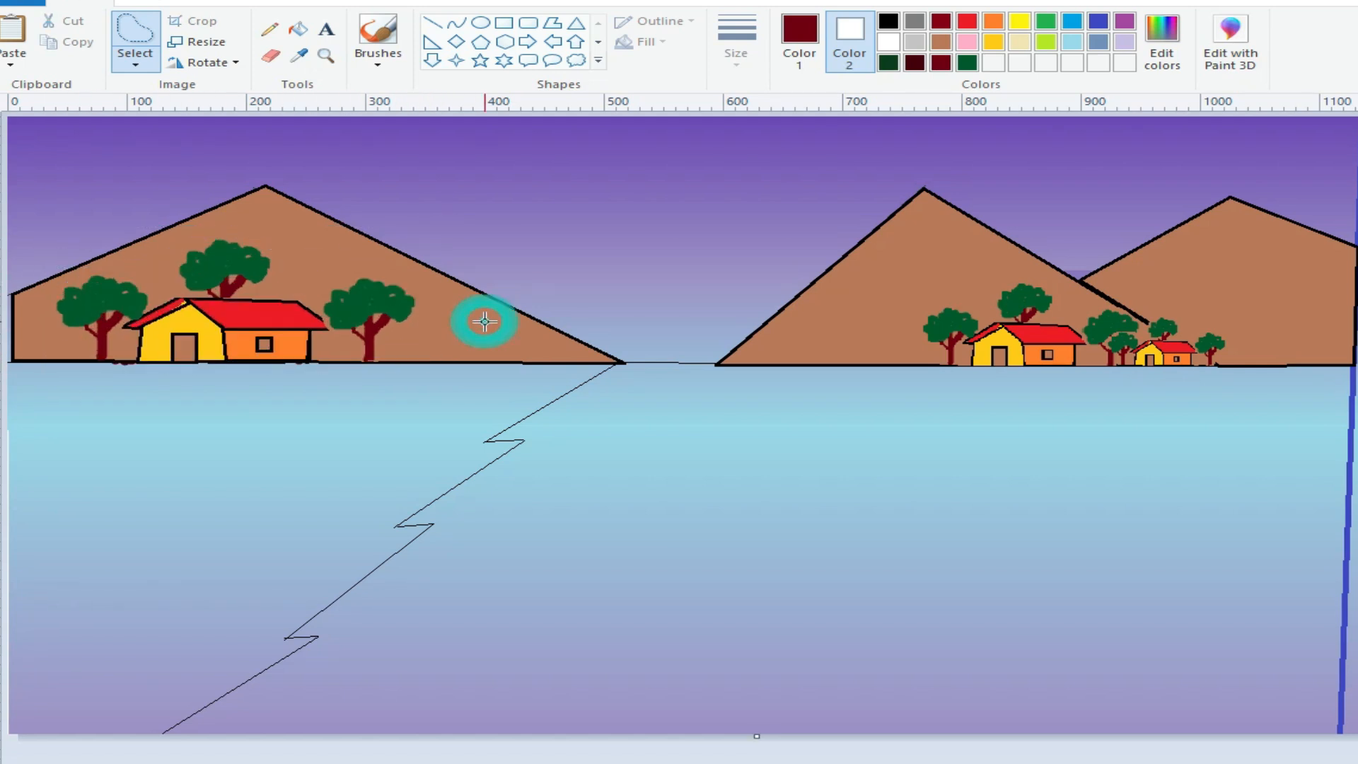
# - Draw a diagonal line from the horizon for the right riverbank and define a custom green as the fill colour
pyautogui.click(432, 22)
pyautogui.moveTo(693, 364); pyautogui.dragTo(835, 431)
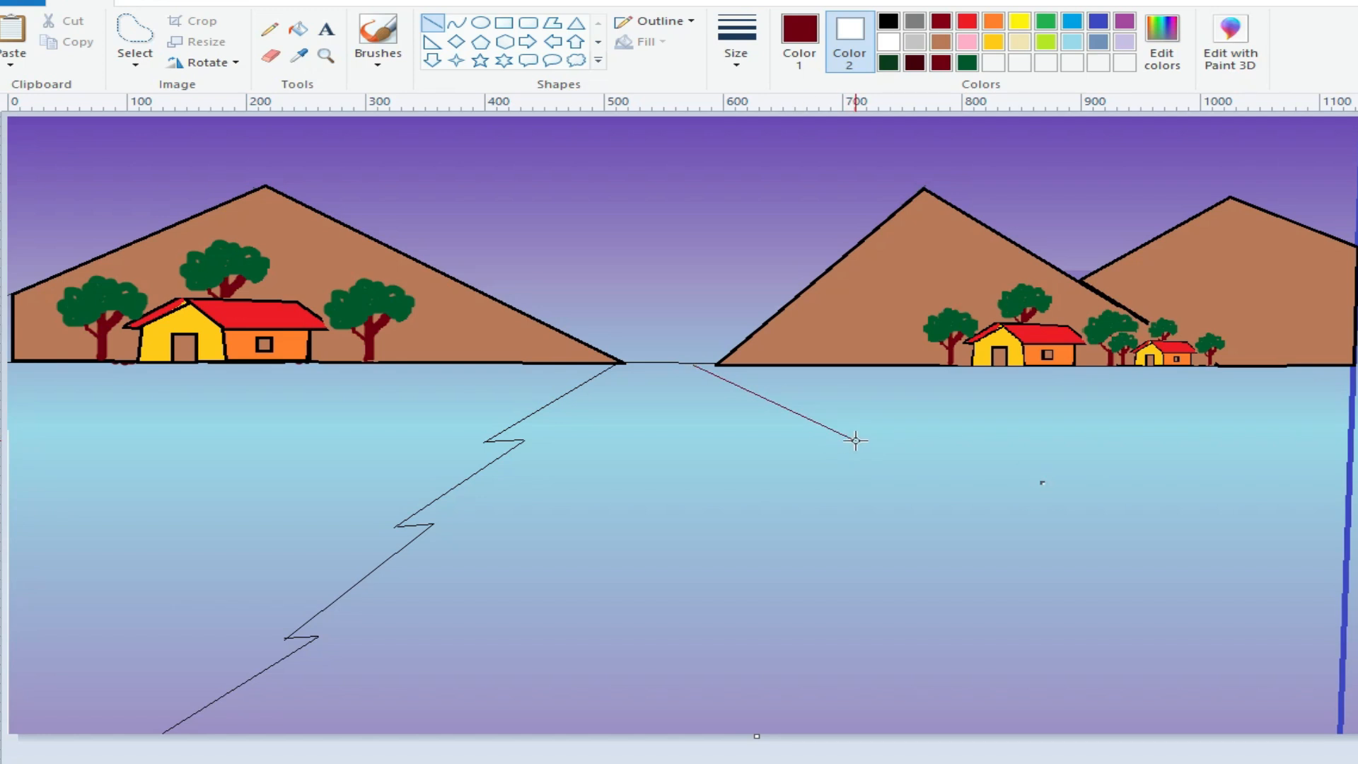
pyautogui.click(1162, 43)
pyautogui.click(518, 561)
# - Try to draw the right riverbank as a zigzag-edged polygon reaching the canvas's lower edge
pyautogui.click(552, 22)
pyautogui.click(787, 442)
pyautogui.click(932, 546)
pyautogui.click(844, 538)
pyautogui.click(1091, 652)
pyautogui.moveTo(971, 642); pyautogui.dragTo(993, 645)
pyautogui.click(1185, 734)
pyautogui.click(1342, 733)
pyautogui.moveTo(1351, 435); pyautogui.dragTo(1356, 320)
pyautogui.hotkey('ctrl', 'z')
# - Draw a green-filled triangle for the right bank between the horizon, the canvas's right edge and its lower corner
pyautogui.moveTo(697, 364); pyautogui.dragTo(1354, 366)
pyautogui.click(1327, 651)
pyautogui.moveTo(1327, 651); pyautogui.dragTo(1341, 736)
pyautogui.click(432, 23)
# - Add a green polygon with zigzag points along the slanted river edge of the right bank
pyautogui.click(551, 23)
pyautogui.moveTo(829, 439); pyautogui.dragTo(784, 437)
pyautogui.click(901, 483)
pyautogui.click(1009, 544)
pyautogui.click(920, 546)
pyautogui.click(1185, 645)
pyautogui.click(1157, 651)
pyautogui.click(453, 23)
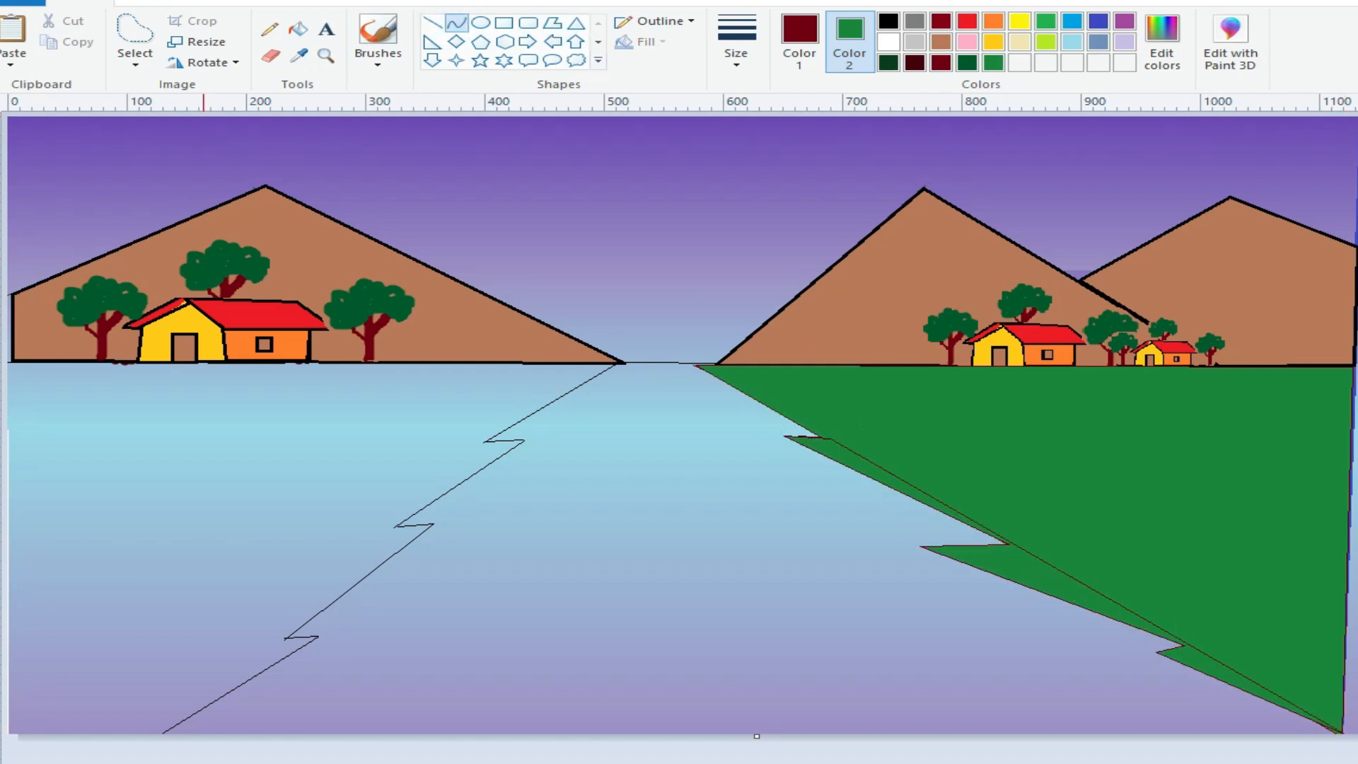
pyautogui.moveTo(148, 370); pyautogui.dragTo(625, 362)
pyautogui.click(521, 424)
pyautogui.hotkey('ctrl', 'z')
# - Draw the left bank as a green-filled polygon following the zigzag line from the horizon to the canvas's lower edge
pyautogui.click(552, 23)
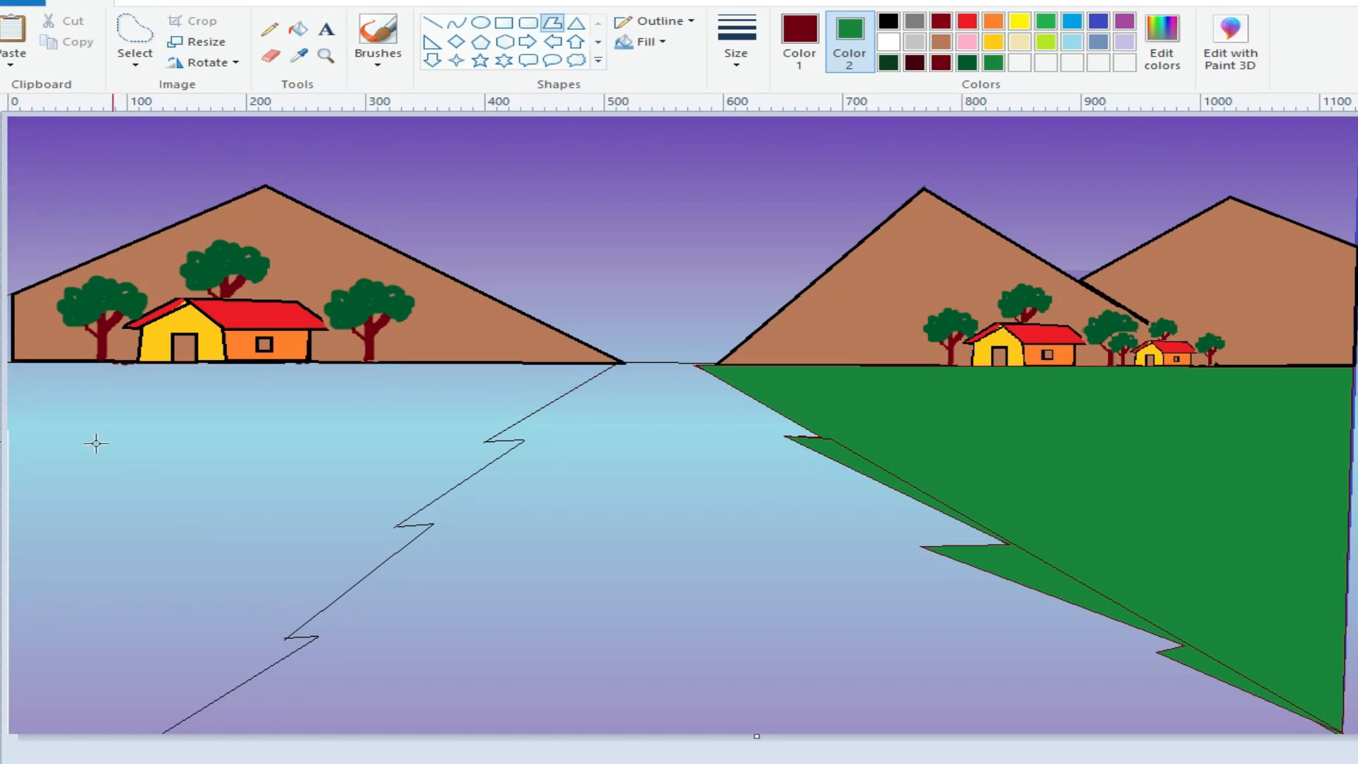
pyautogui.click(486, 442)
pyautogui.click(527, 440)
pyautogui.click(399, 526)
pyautogui.click(433, 525)
pyautogui.click(286, 638)
pyautogui.click(319, 639)
pyautogui.click(162, 733)
pyautogui.click(8, 734)
pyautogui.click(432, 23)
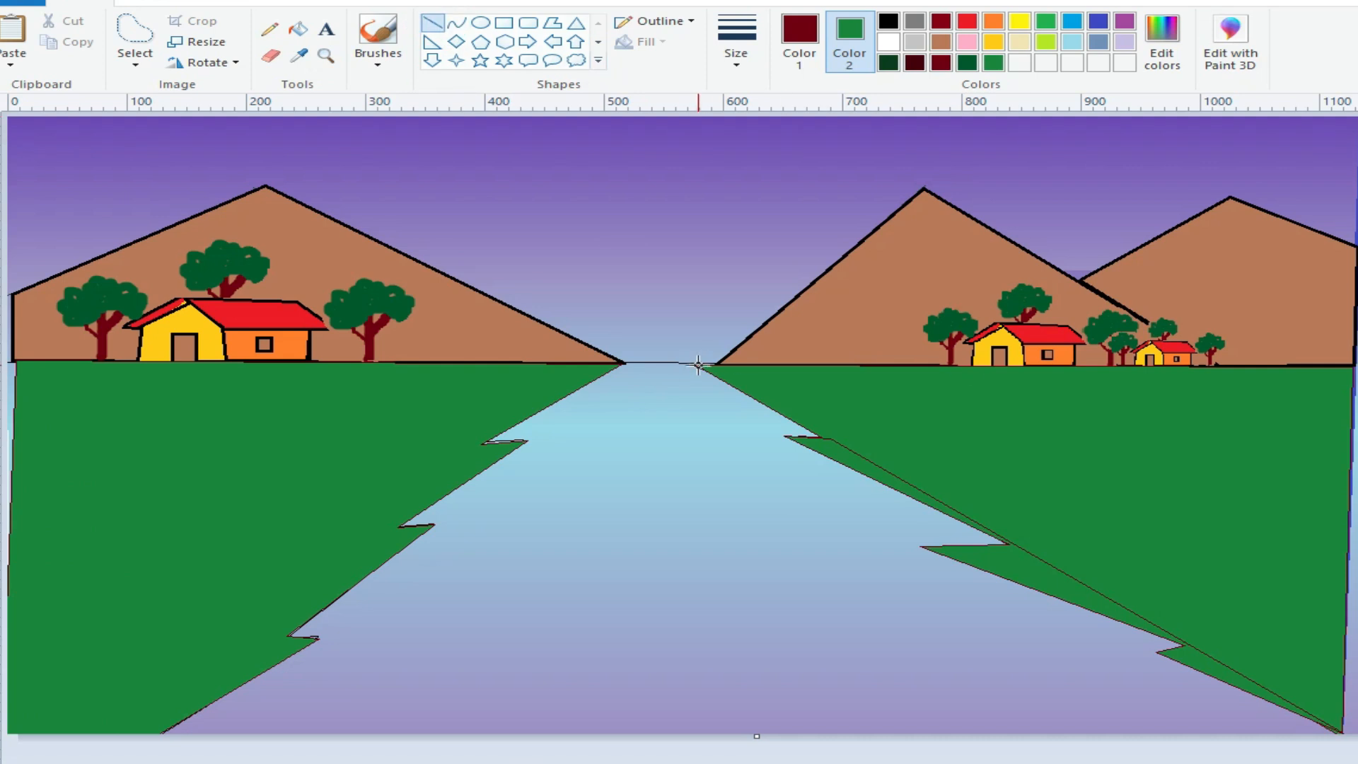
# - Redraw the right bank as a single green-filled polygon with a zigzag river edge from the horizon to the lower corner
pyautogui.click(552, 23)
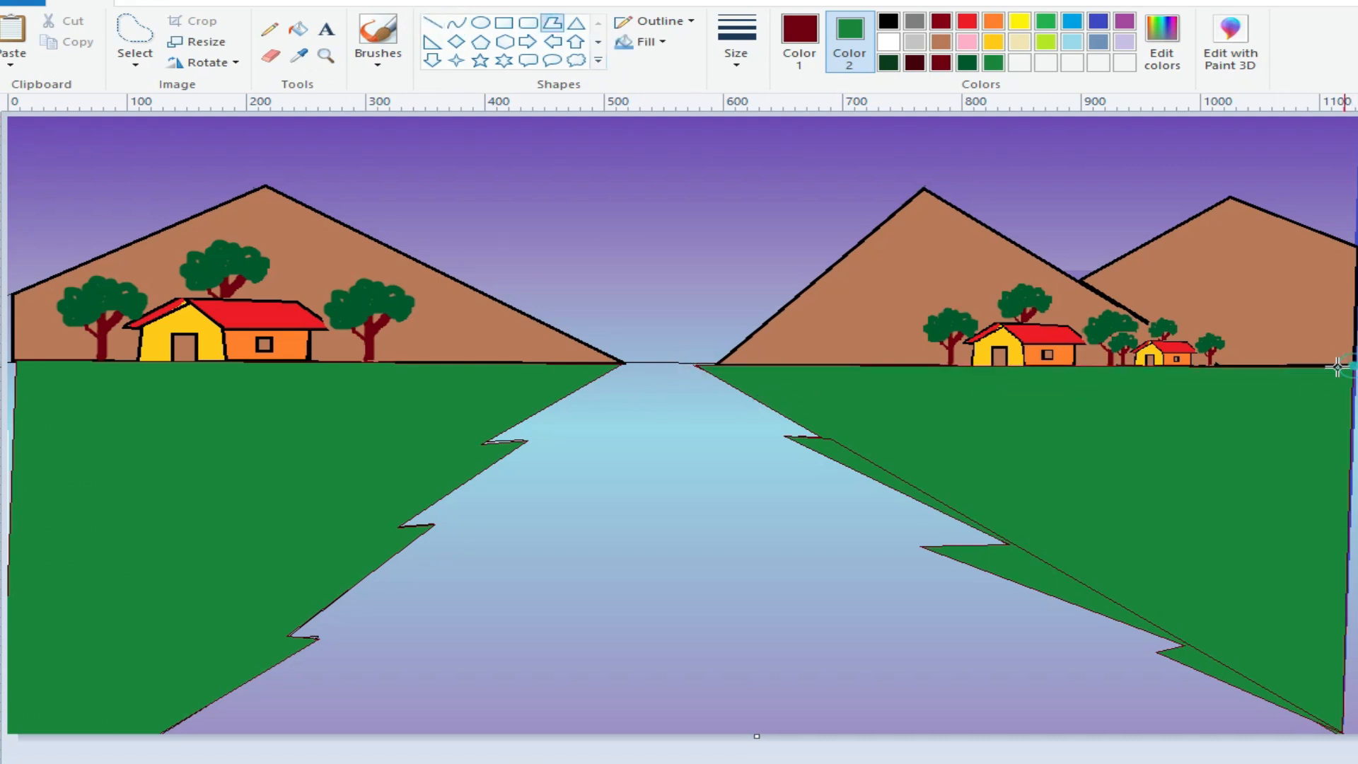
pyautogui.moveTo(696, 364); pyautogui.dragTo(824, 438)
pyautogui.click(784, 436)
pyautogui.click(1013, 546)
pyautogui.click(919, 546)
pyautogui.click(1184, 645)
pyautogui.click(1157, 653)
pyautogui.click(1357, 746)
pyautogui.click(432, 23)
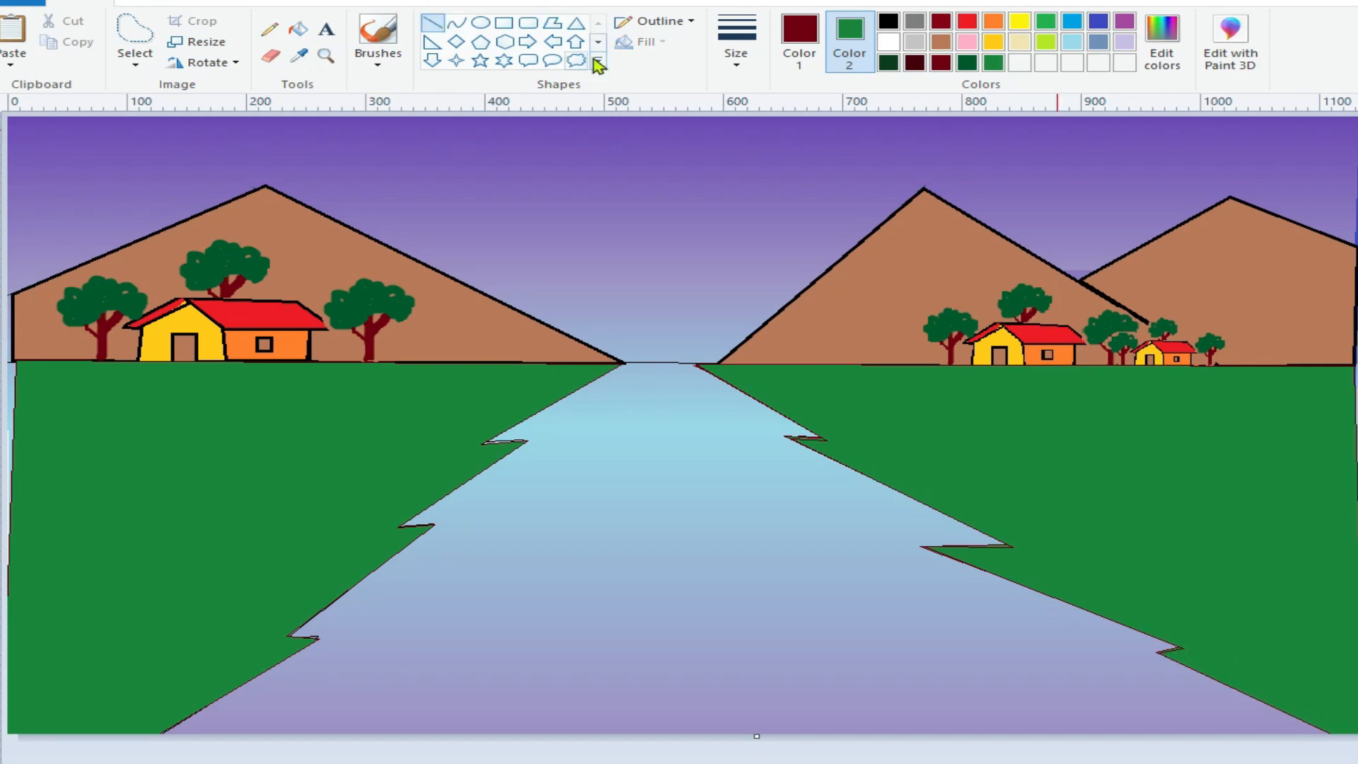
# - Outline the left bank's zigzag river edge with thick black lines starting from the horizon
pyautogui.click(799, 36)
pyautogui.click(888, 21)
pyautogui.click(737, 39)
pyautogui.click(791, 213)
pyautogui.moveTo(531, 443)
pyautogui.mouseDown()
pyautogui.moveTo(400, 527)
pyautogui.moveTo(440, 525)
pyautogui.mouseUp()
pyautogui.moveTo(440, 524)
pyautogui.mouseDown()
pyautogui.moveTo(290, 634)
pyautogui.moveTo(320, 638)
pyautogui.mouseUp()
pyautogui.moveTo(321, 639); pyautogui.dragTo(165, 733)
pyautogui.moveTo(626, 362); pyautogui.dragTo(486, 441)
# - Outline the right bank's zigzag river edge with thick black lines from the horizon to the lower corner
pyautogui.moveTo(695, 364)
pyautogui.mouseDown()
pyautogui.moveTo(835, 438)
pyautogui.moveTo(781, 439)
pyautogui.mouseUp()
pyautogui.moveTo(781, 438); pyautogui.dragTo(1021, 545)
pyautogui.moveTo(1021, 545)
pyautogui.mouseDown()
pyautogui.moveTo(918, 547)
pyautogui.moveTo(1190, 647)
pyautogui.moveTo(1347, 733)
pyautogui.mouseUp()
pyautogui.moveTo(694, 364); pyautogui.dragTo(846, 438)
pyautogui.moveTo(781, 438); pyautogui.dragTo(1029, 545)
pyautogui.moveTo(918, 548); pyautogui.dragTo(1351, 733)
# - Complete the left bank's thick black outline along the remaining zigzag points down to the canvas's lower edge
pyautogui.moveTo(627, 363); pyautogui.dragTo(441, 525)
pyautogui.moveTo(441, 526); pyautogui.dragTo(322, 639)
pyautogui.moveTo(322, 639); pyautogui.dragTo(140, 743)
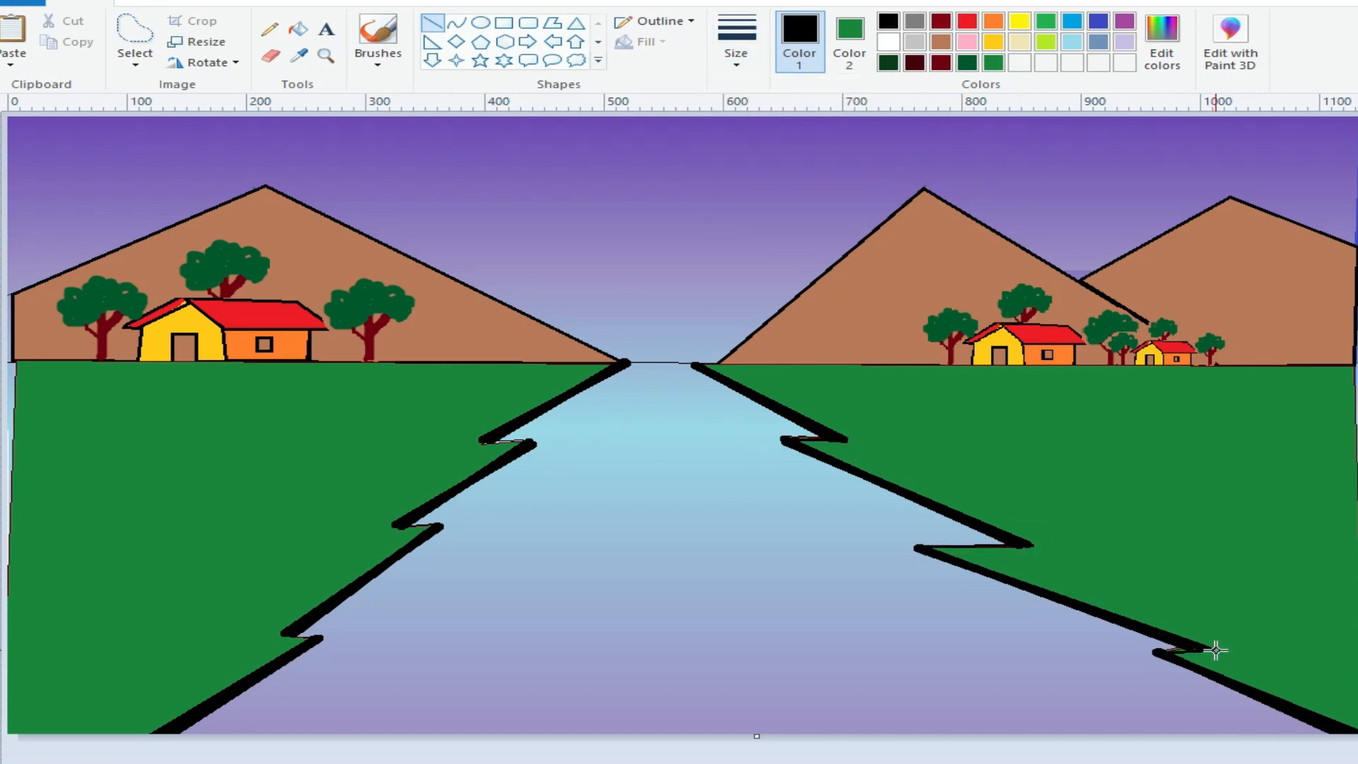
pyautogui.moveTo(283, 634); pyautogui.dragTo(315, 637)
# - Sample the light blue from the upper part of the river and add it to the custom colors
pyautogui.click(300, 59)
pyautogui.click(606, 436)
pyautogui.click(1172, 54)
pyautogui.click(990, 337)
pyautogui.click(537, 562)
# - Draw a red-filled ellipse with a black outline as the sun between the two mountains
pyautogui.click(270, 30)
pyautogui.click(480, 23)
pyautogui.click(967, 22)
pyautogui.click(849, 41)
pyautogui.click(967, 22)
pyautogui.moveTo(624, 214); pyautogui.dragTo(744, 304)
pyautogui.moveTo(688, 262); pyautogui.dragTo(667, 291)
pyautogui.click(799, 41)
pyautogui.click(889, 22)
# - Draw long and short black straight lines all around the sun as rays
pyautogui.click(432, 22)
pyautogui.moveTo(775, 280); pyautogui.dragTo(775, 279)
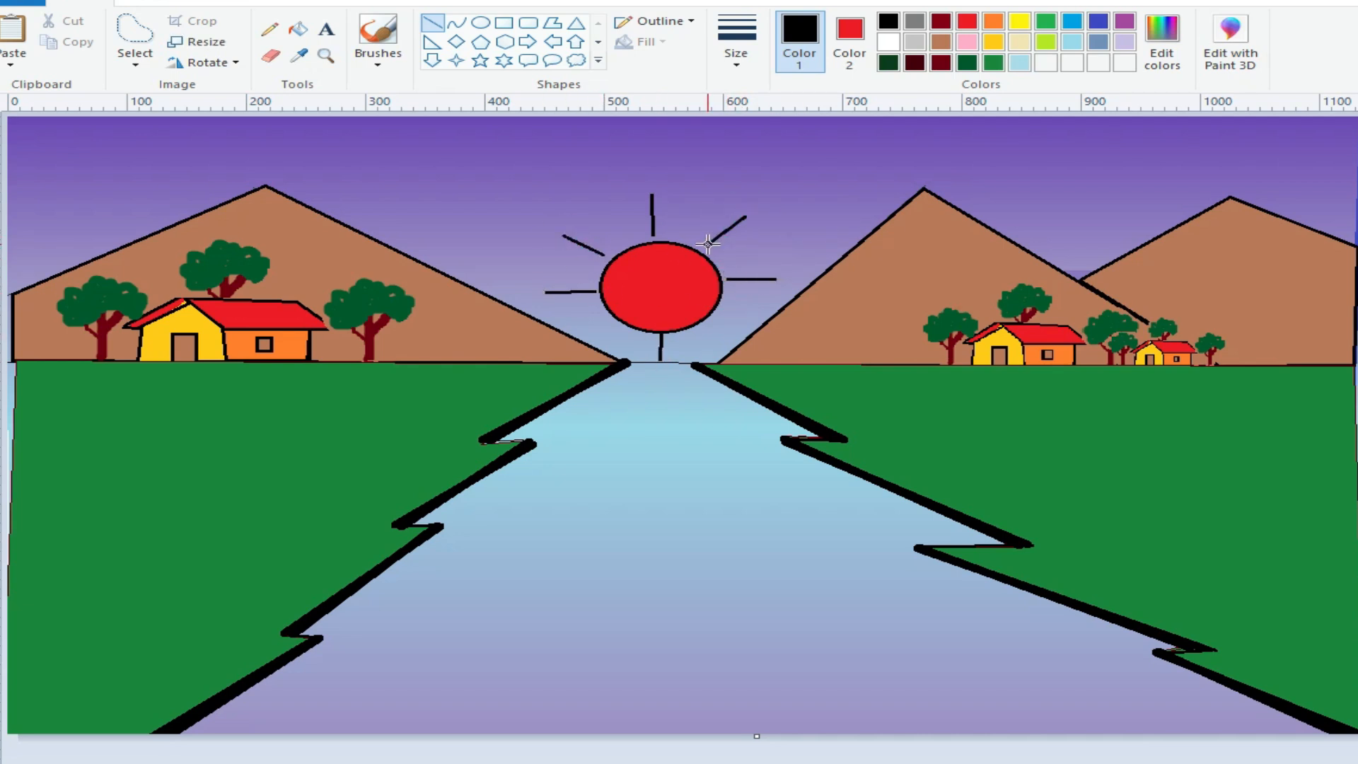
pyautogui.moveTo(614, 323); pyautogui.dragTo(592, 343)
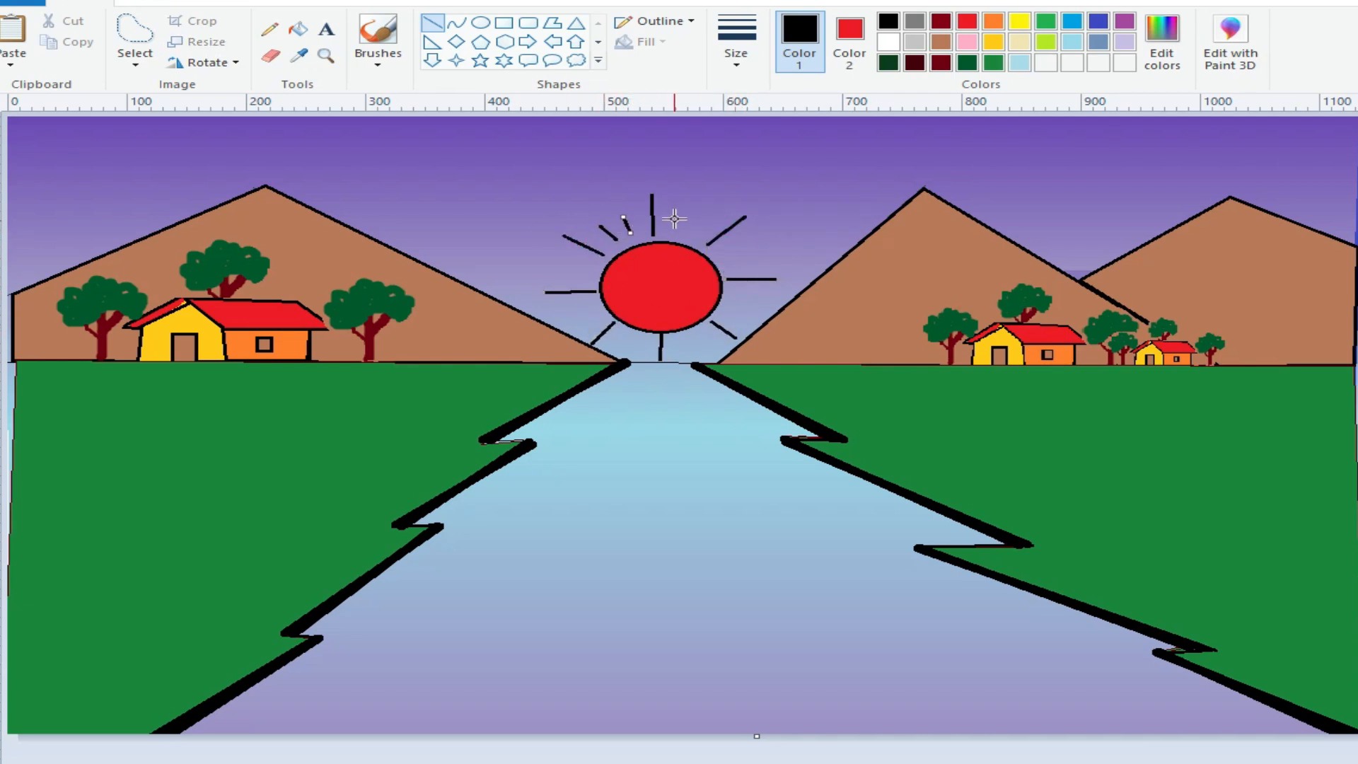
pyautogui.moveTo(756, 259); pyautogui.dragTo(733, 263)
pyautogui.moveTo(744, 315); pyautogui.dragTo(729, 309)
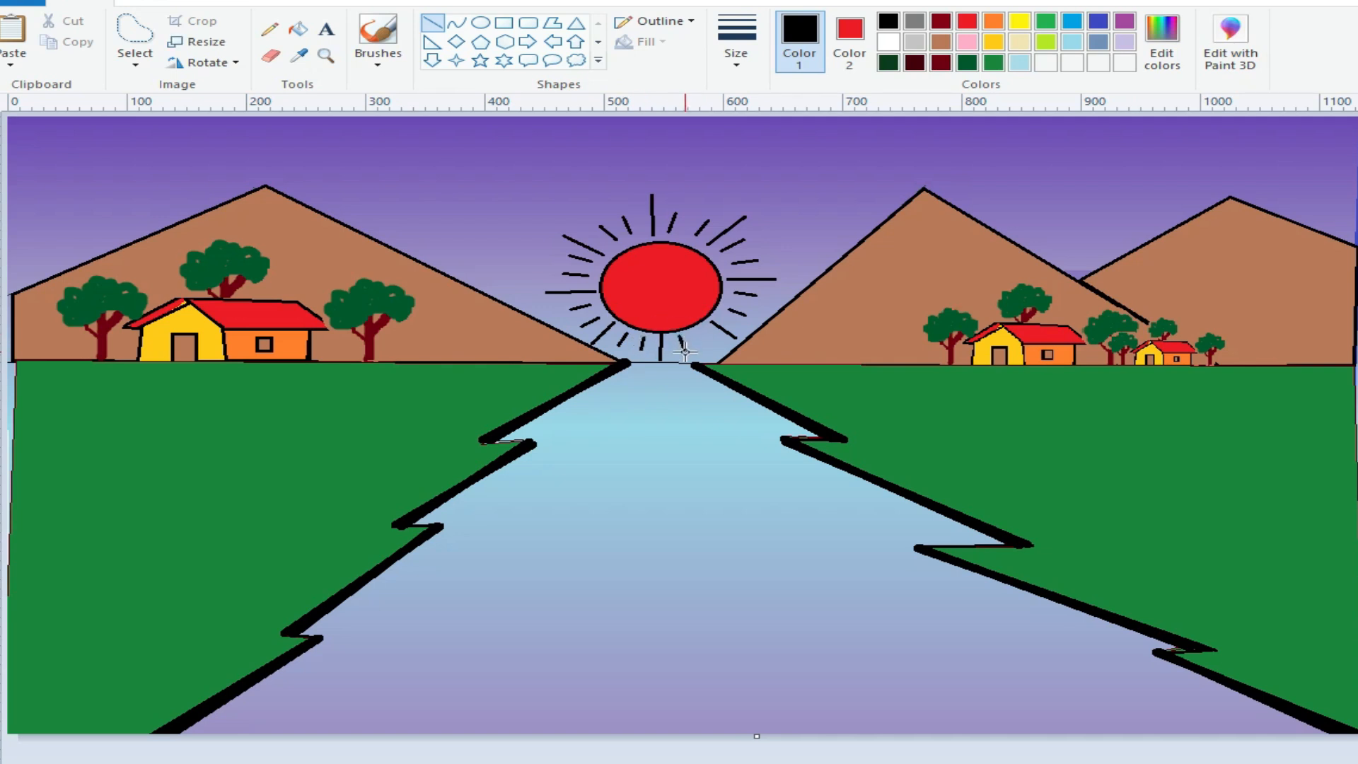
# - Sketch a small black bird with the Pencil in the sky above the left mountain's slope
pyautogui.click(269, 29)
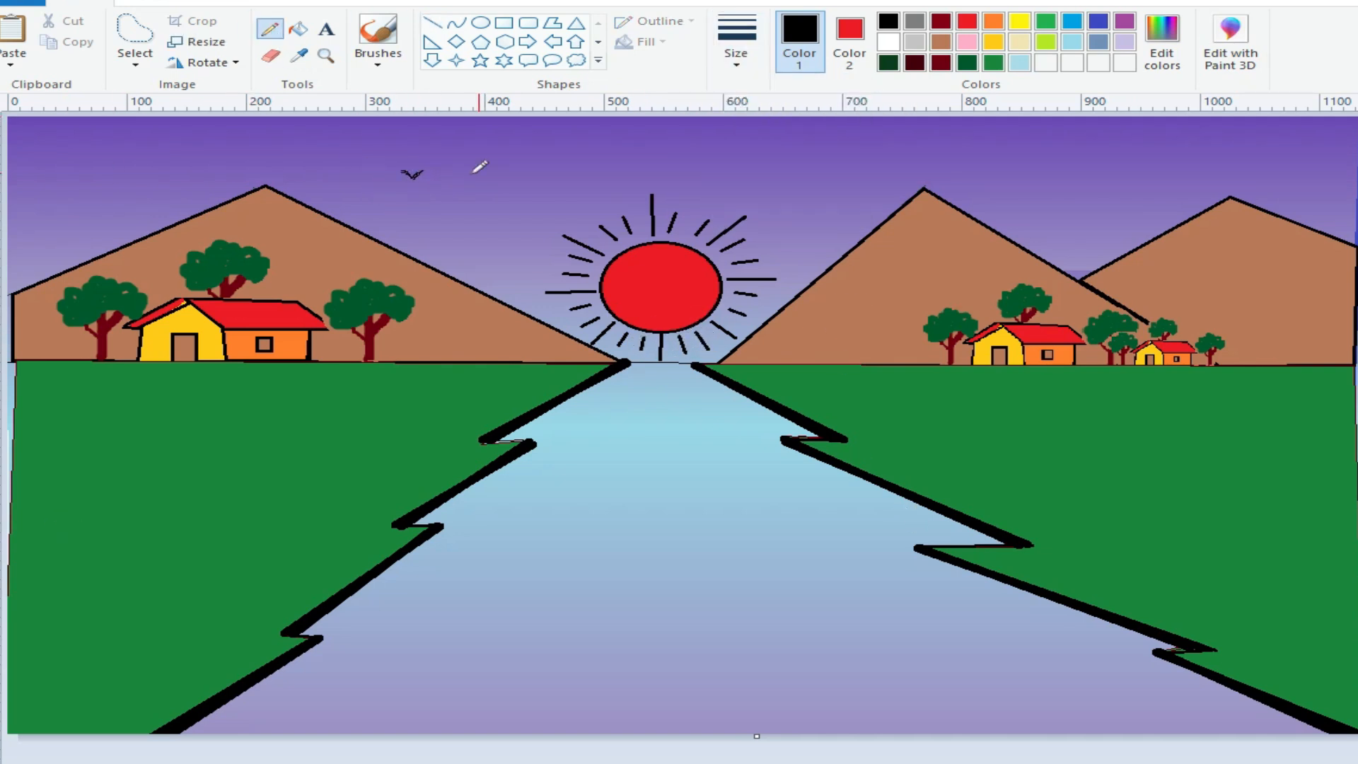
# - Try to duplicate the bird with a rectangular selection and place pasted copies across the sky
pyautogui.click(135, 64)
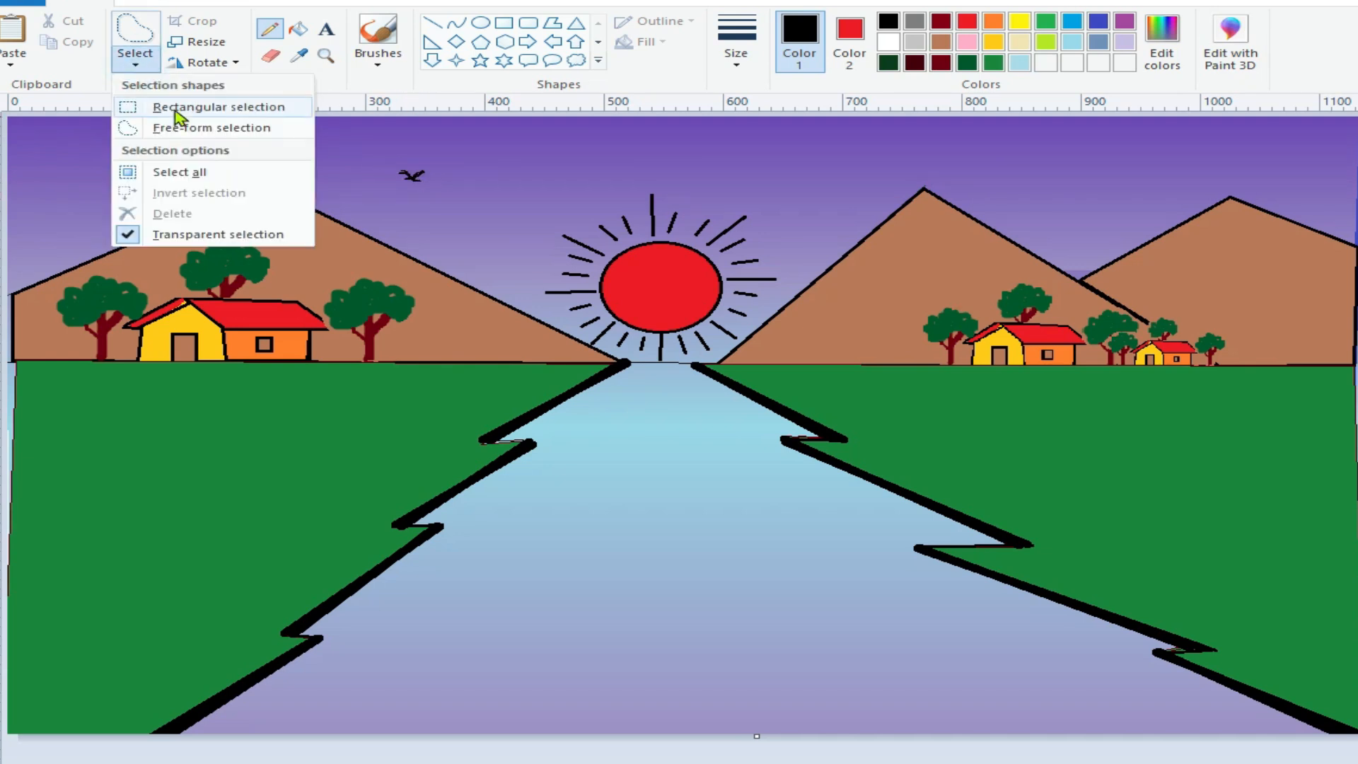
pyautogui.click(181, 115)
pyautogui.moveTo(370, 153); pyautogui.dragTo(442, 192)
pyautogui.rightClick(403, 169)
pyautogui.click(460, 205)
pyautogui.rightClick(134, 140)
pyautogui.click(191, 193)
pyautogui.moveTo(49, 138); pyautogui.dragTo(516, 160)
pyautogui.hotkey('ctrl', 'v')
pyautogui.moveTo(50, 138); pyautogui.dragTo(616, 152)
pyautogui.hotkey('ctrl', 'v')
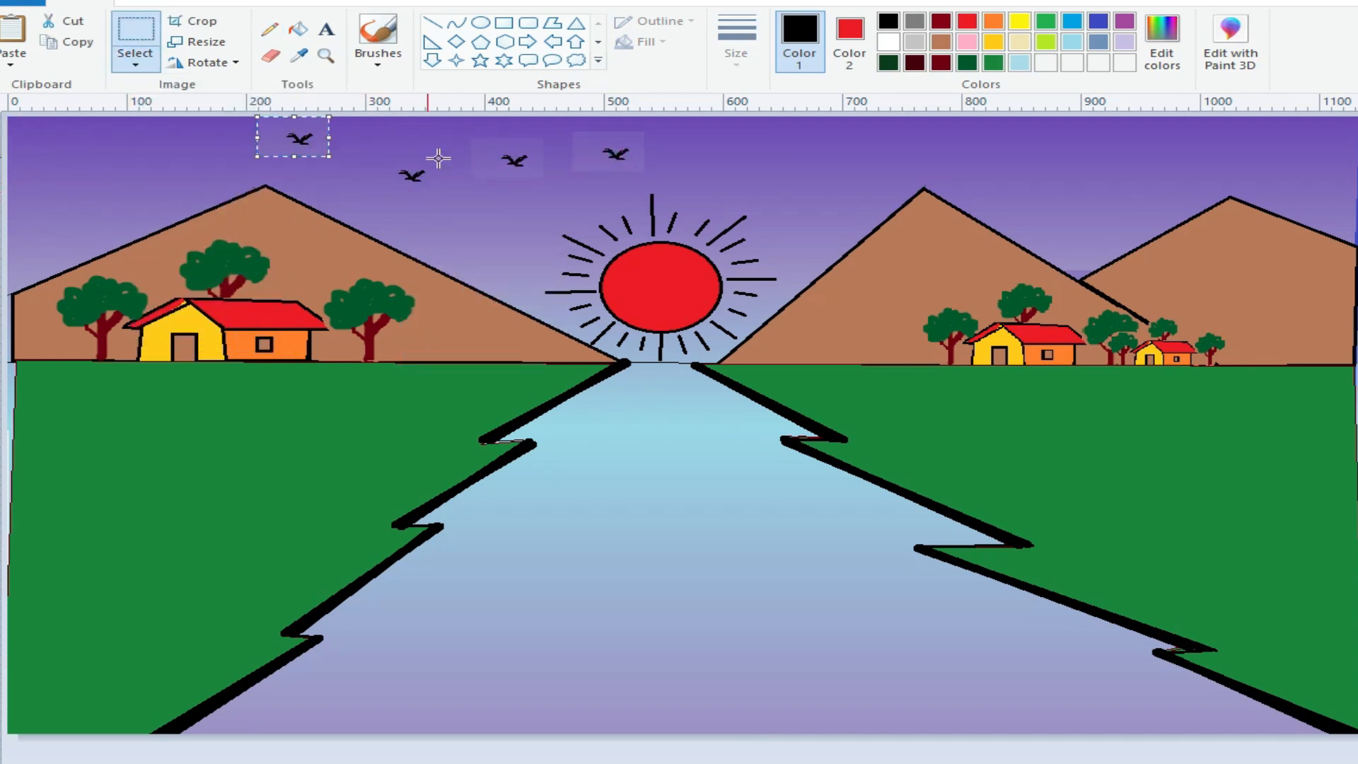
pyautogui.click(84, 0)
pyautogui.click(83, 0)
# - Sketch five more small black birds freehand with the Pencil across the sky on both sides of the sun
pyautogui.click(271, 31)
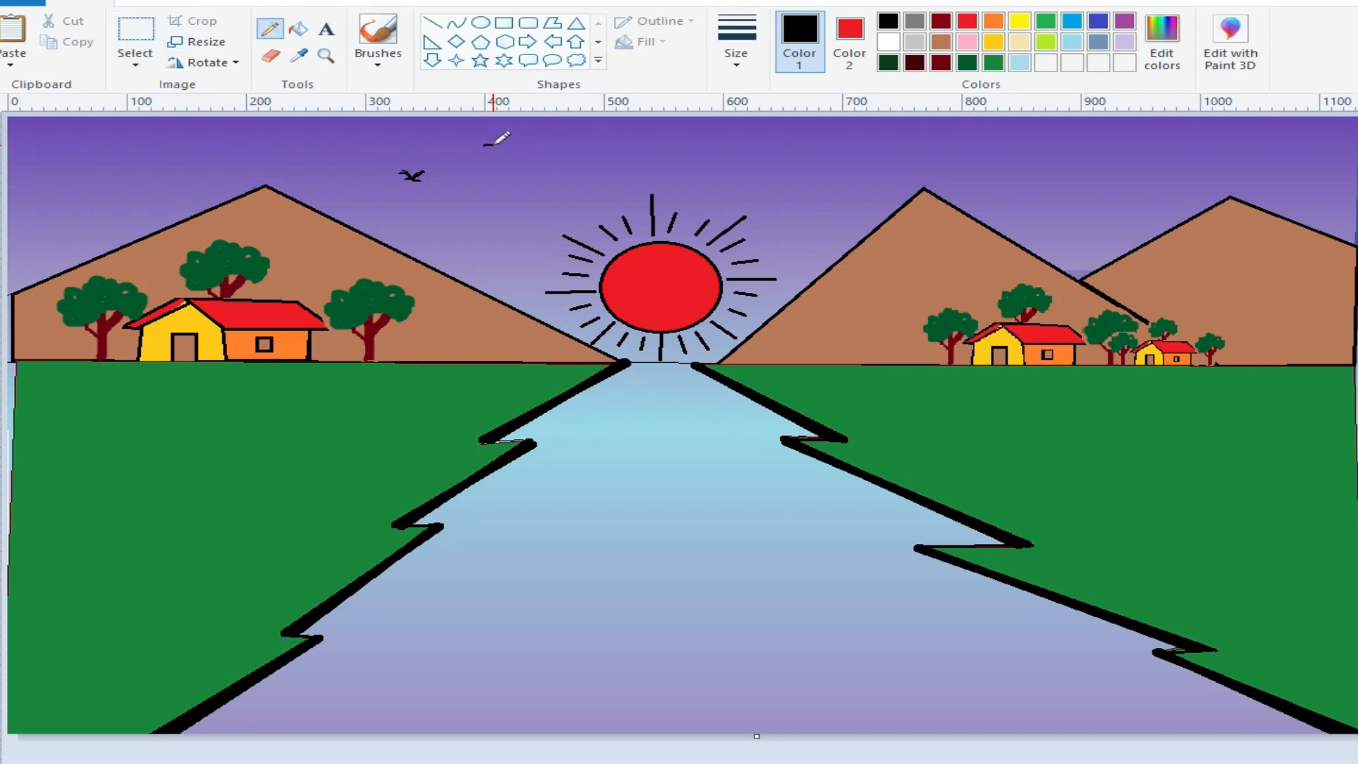
pyautogui.moveTo(1137, 144); pyautogui.dragTo(1150, 144)
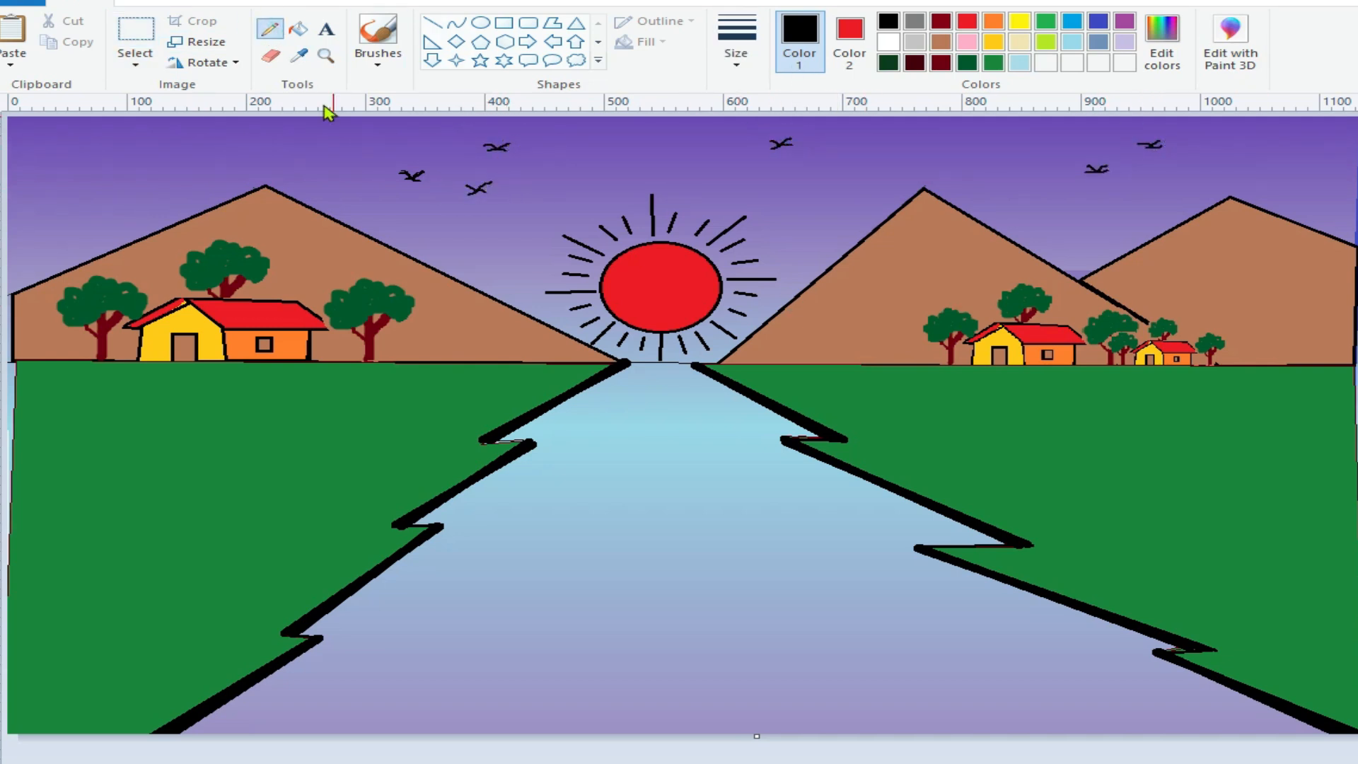
# - Sample the gray-blue from the middle of the river and add it to the custom colors
pyautogui.click(298, 55)
pyautogui.click(637, 538)
pyautogui.click(1161, 43)
pyautogui.click(986, 350)
pyautogui.click(521, 561)
# - Draw fine horizontal ripple strokes over the upper river in sampled river blues
pyautogui.click(735, 53)
pyautogui.click(778, 169)
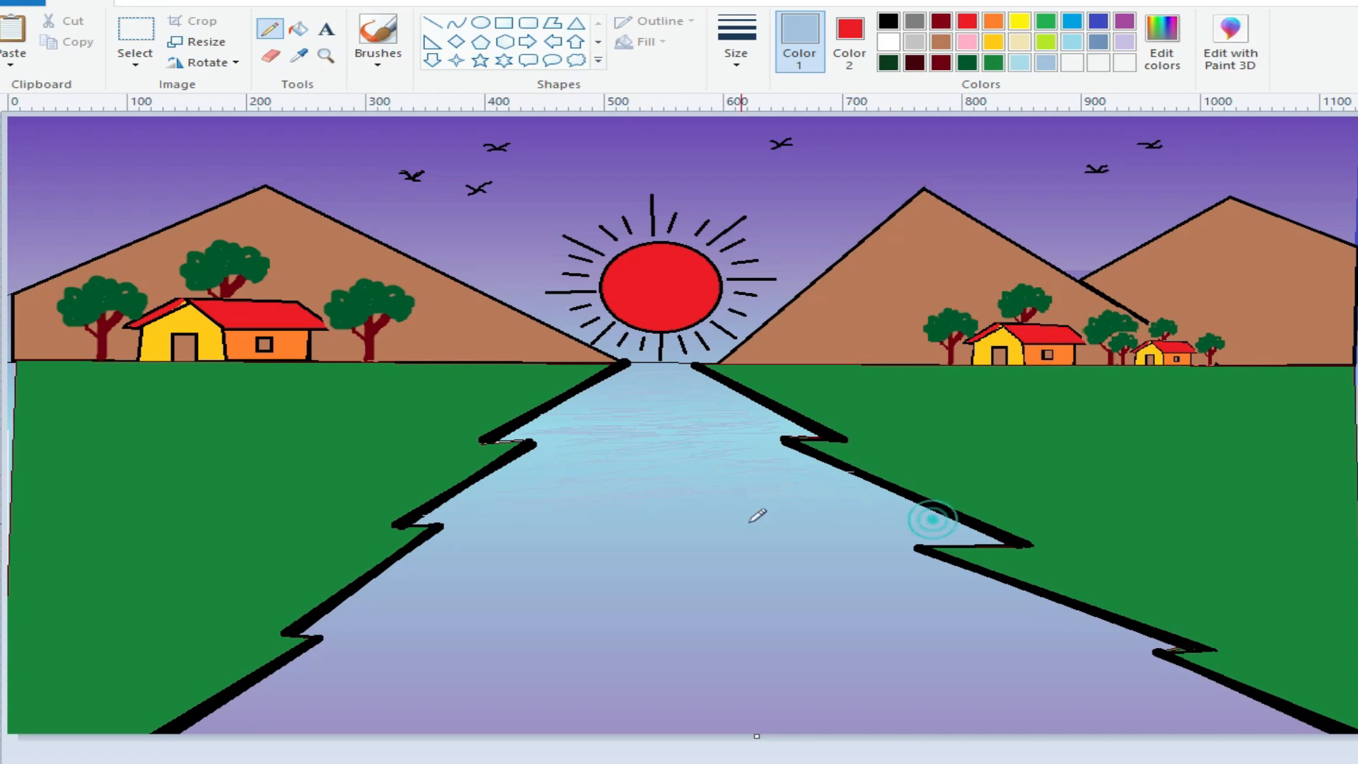
pyautogui.click(299, 55)
pyautogui.click(623, 427)
pyautogui.moveTo(424, 563); pyautogui.dragTo(525, 564)
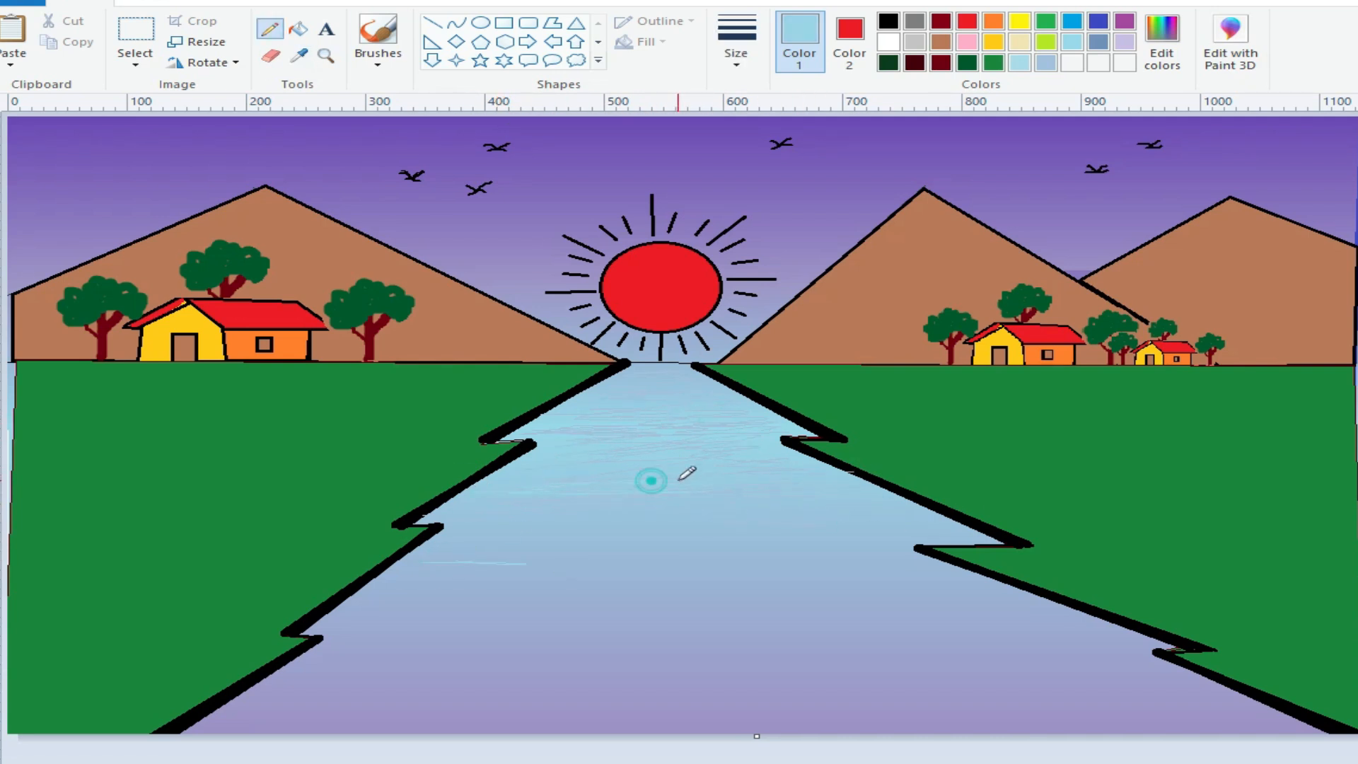
# - Cover the lower river down to the canvas edge with fine ripple strokes in the sampled gray-blue
pyautogui.click(299, 55)
pyautogui.click(510, 556)
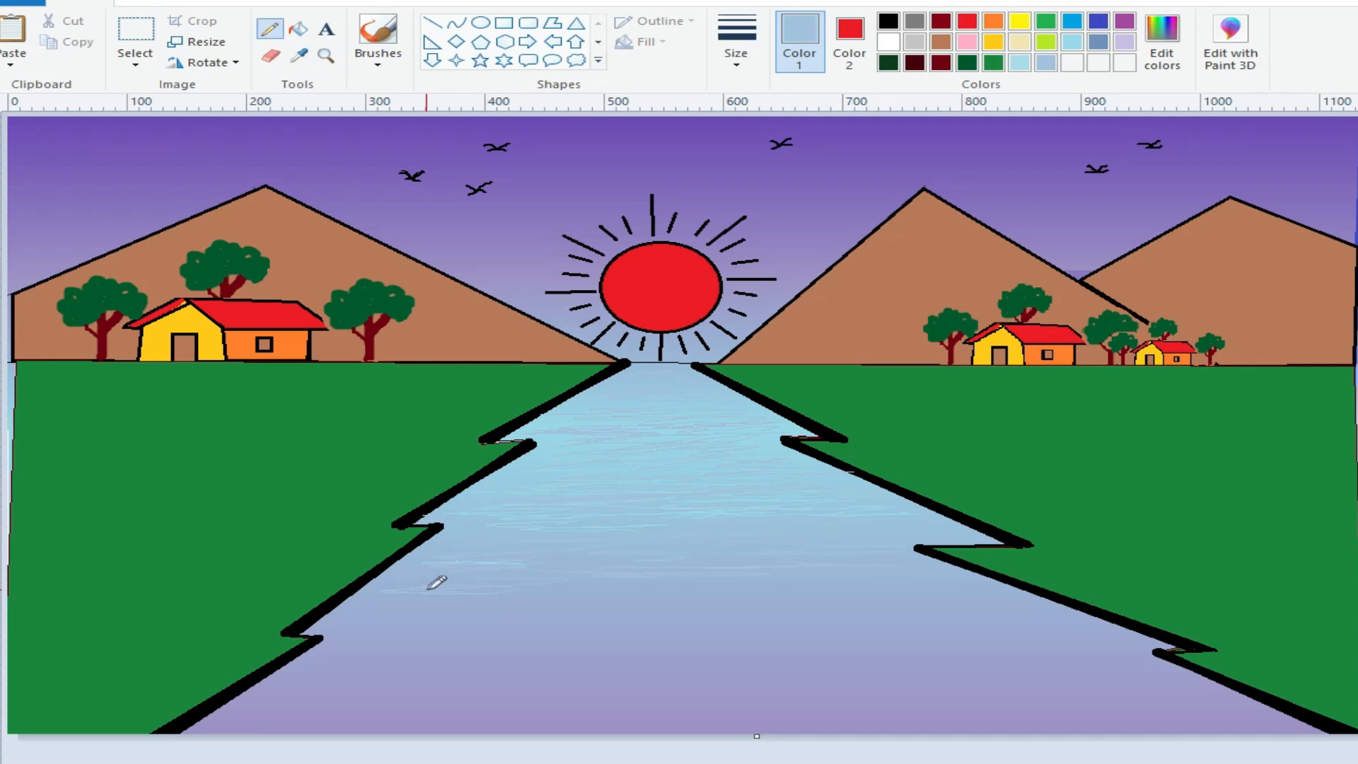
pyautogui.moveTo(853, 590)
pyautogui.mouseDown()
pyautogui.moveTo(964, 600)
pyautogui.moveTo(897, 645)
pyautogui.moveTo(622, 715)
pyautogui.moveTo(955, 707)
pyautogui.mouseUp()
pyautogui.moveTo(530, 707)
pyautogui.mouseDown()
pyautogui.moveTo(349, 691)
pyautogui.moveTo(283, 711)
pyautogui.moveTo(469, 660)
pyautogui.moveTo(327, 653)
pyautogui.moveTo(502, 701)
pyautogui.moveTo(1025, 722)
pyautogui.moveTo(941, 679)
pyautogui.moveTo(1034, 640)
pyautogui.mouseUp()
pyautogui.moveTo(1180, 666)
pyautogui.mouseDown()
pyautogui.moveTo(1252, 704)
pyautogui.moveTo(555, 685)
pyautogui.moveTo(685, 636)
pyautogui.mouseUp()
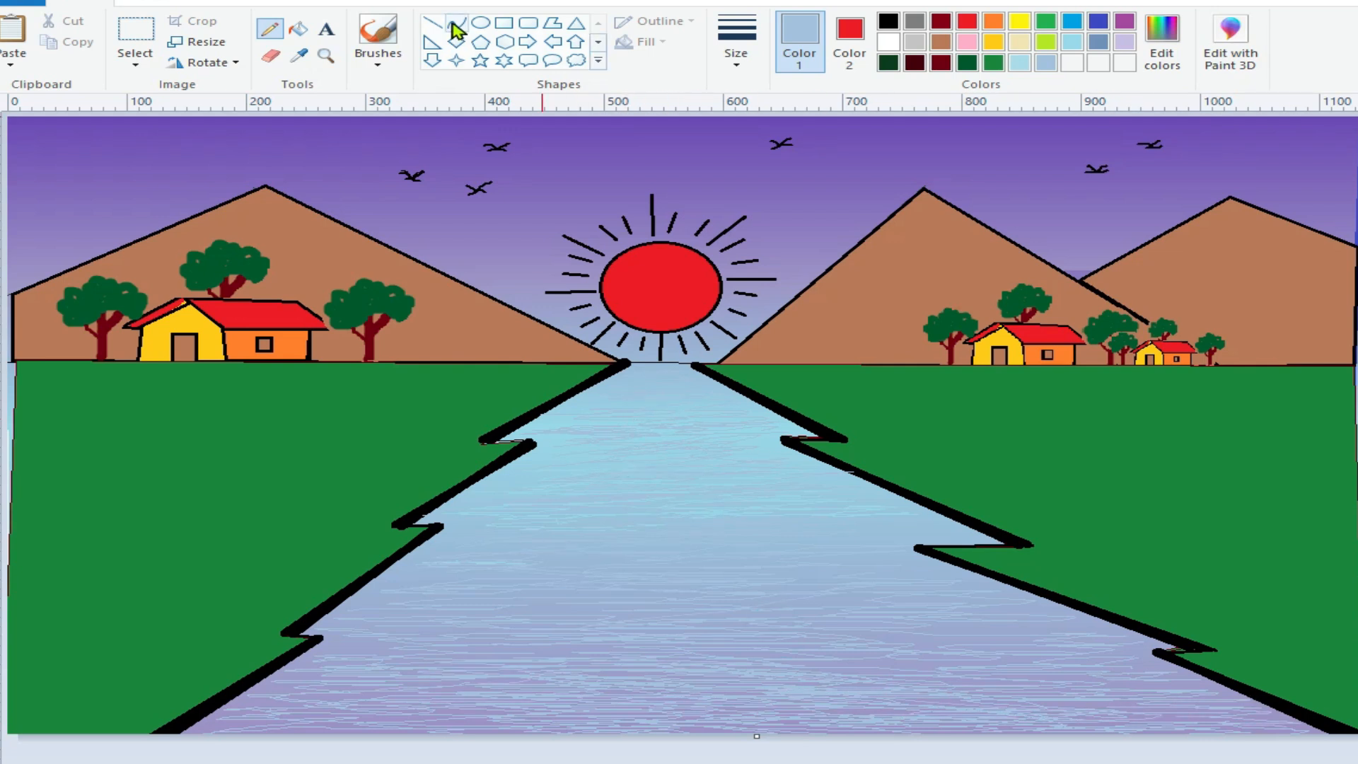
# - Draw a solid black curved boat hull on the upper river below the sun
pyautogui.click(888, 21)
pyautogui.moveTo(635, 451); pyautogui.dragTo(711, 438)
pyautogui.click(736, 49)
pyautogui.click(790, 208)
pyautogui.moveTo(595, 440); pyautogui.dragTo(651, 453)
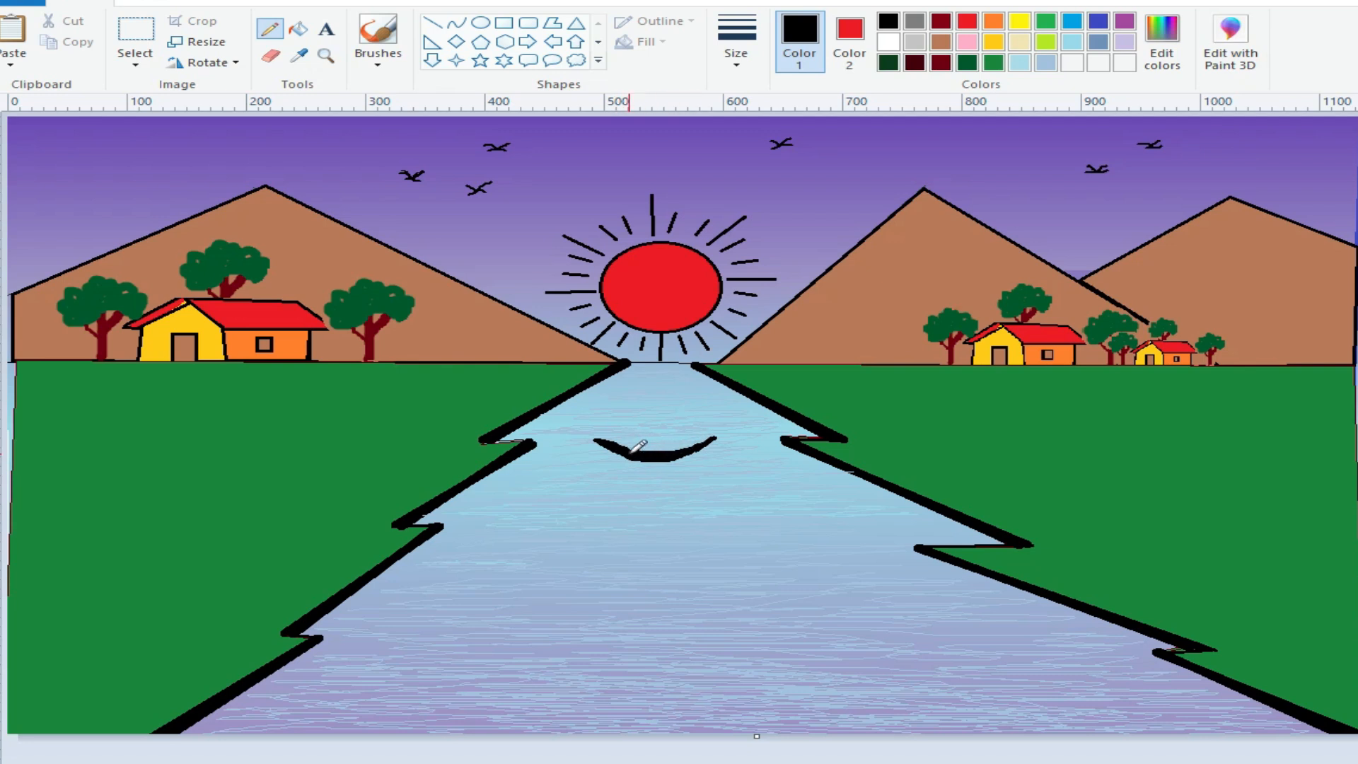
pyautogui.click(741, 60)
pyautogui.click(741, 133)
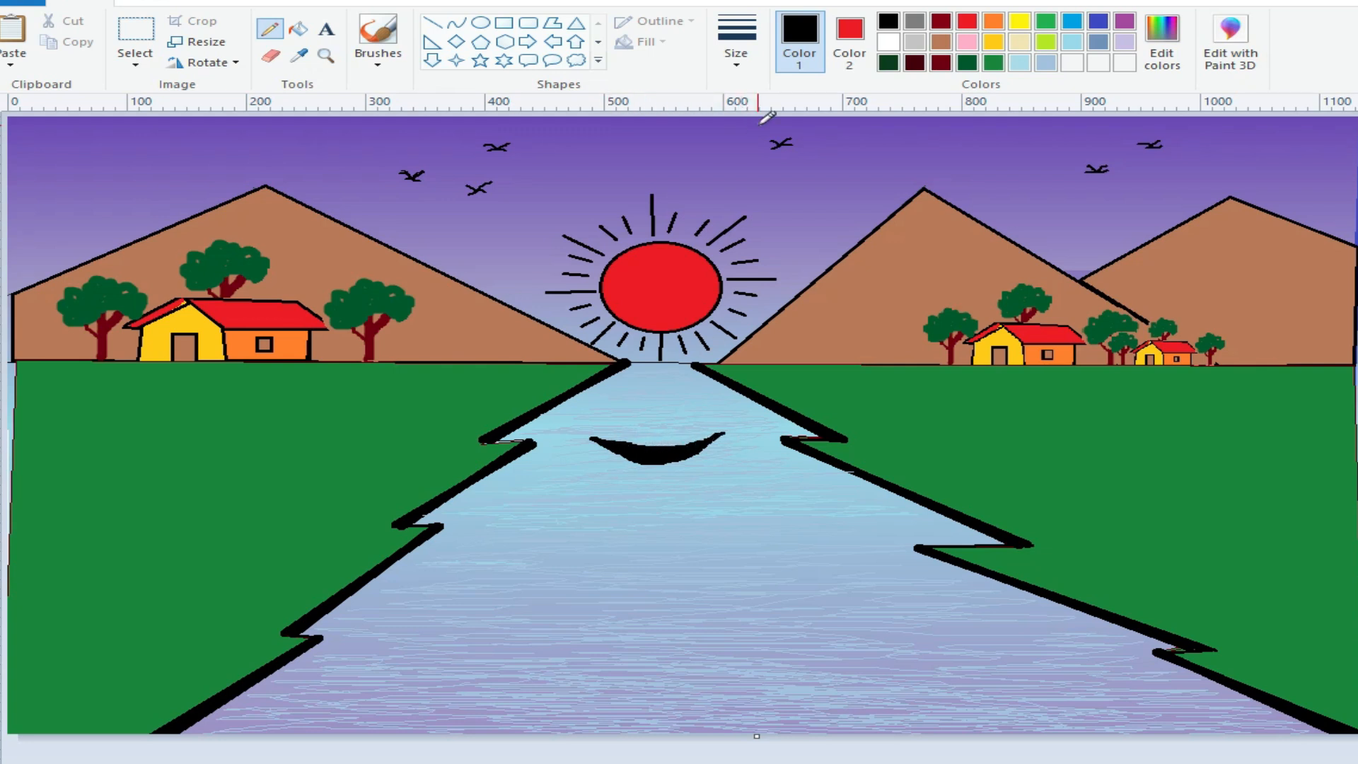
# - Draw the rounded black outline of the cabin opening on top of the boat hull
pyautogui.click(992, 21)
pyautogui.click(887, 21)
pyautogui.moveTo(640, 416)
pyautogui.mouseDown()
pyautogui.moveTo(688, 419)
pyautogui.moveTo(690, 440)
pyautogui.moveTo(643, 433)
pyautogui.moveTo(641, 420)
pyautogui.mouseUp()
# - Add an orange-filled polygon with a black outline as the boat's cabin behind the rounded opening
pyautogui.click(993, 20)
pyautogui.click(553, 22)
pyautogui.click(888, 20)
pyautogui.click(849, 41)
pyautogui.click(991, 19)
pyautogui.click(735, 41)
pyautogui.click(768, 134)
pyautogui.click(686, 419)
pyautogui.doubleClick(690, 442)
# - Extend the boat hull's pointed ends outward with black Pencil strokes
pyautogui.click(268, 28)
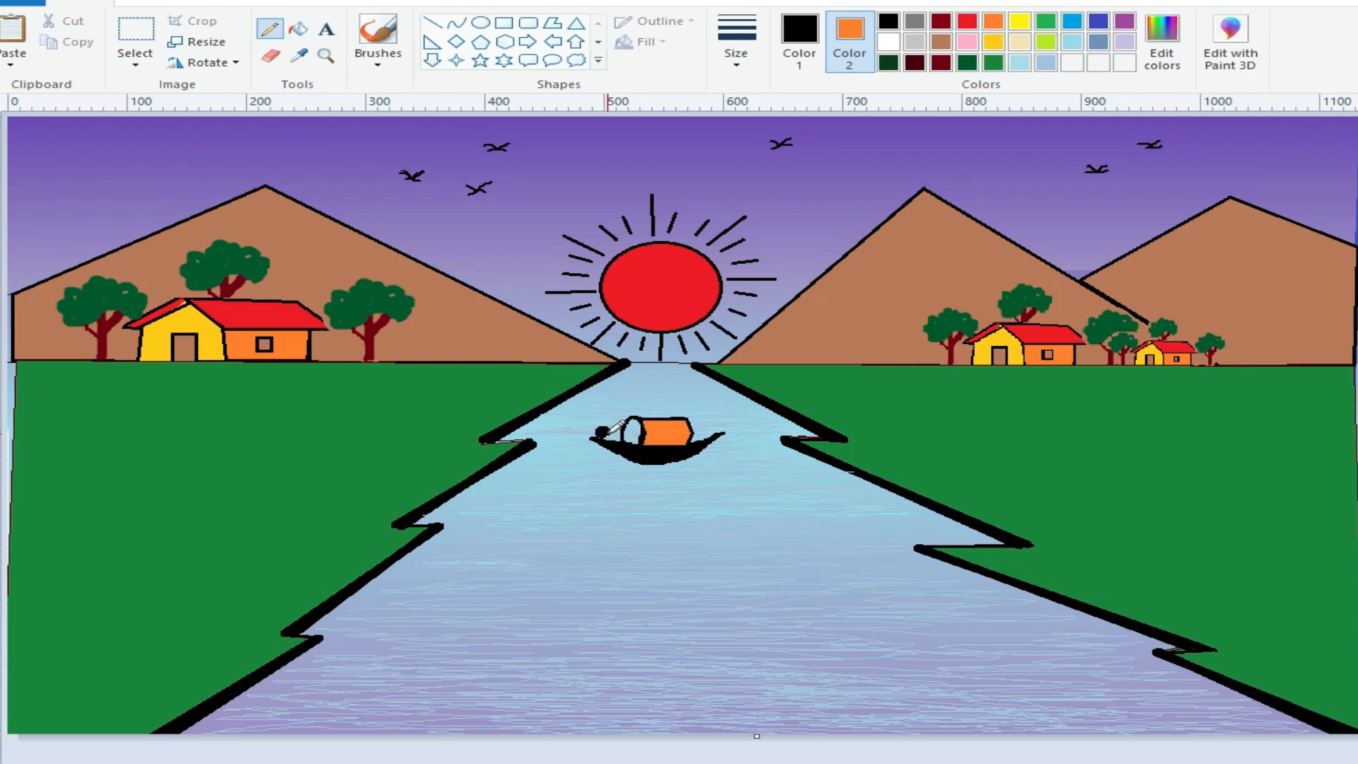
pyautogui.moveTo(612, 446)
pyautogui.mouseDown()
pyautogui.moveTo(576, 439)
pyautogui.moveTo(597, 440)
pyautogui.mouseUp()
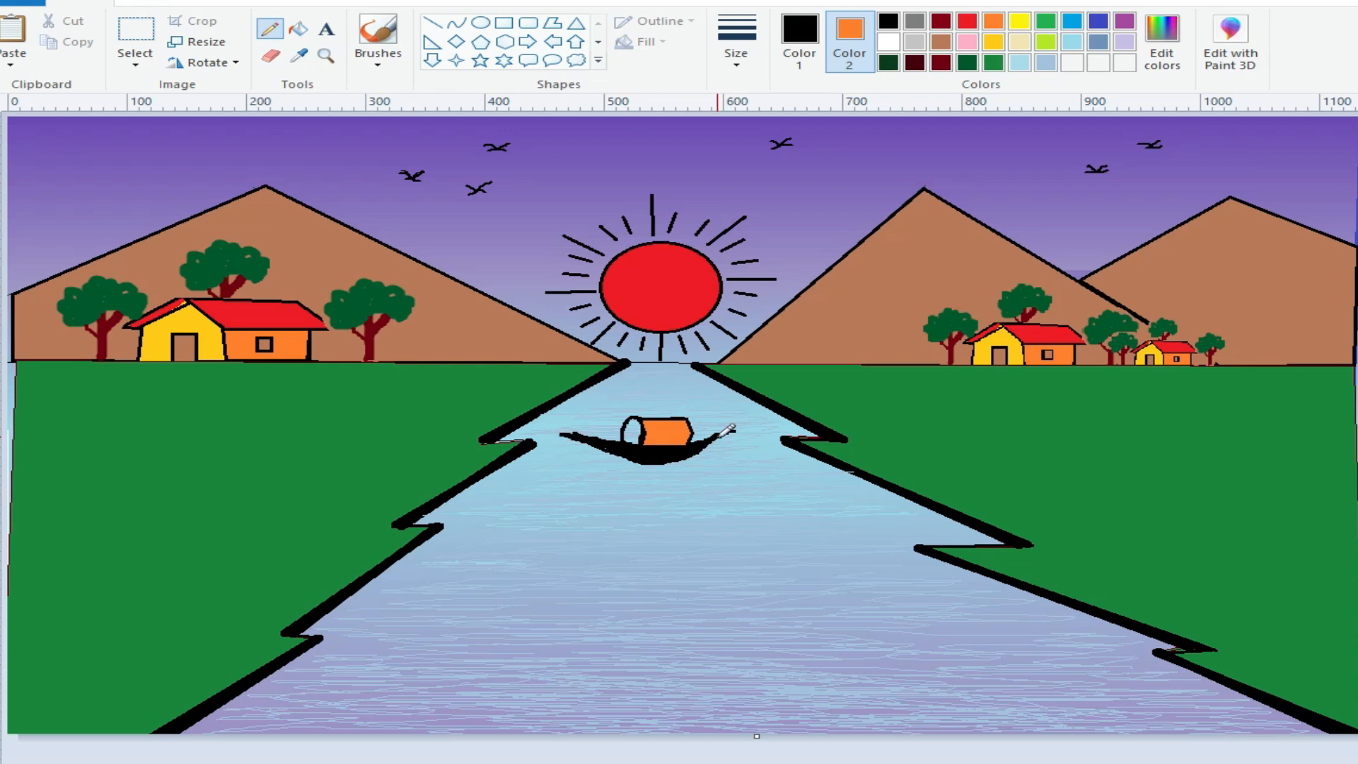
pyautogui.moveTo(558, 429); pyautogui.dragTo(587, 437)
# - Paint a small black boatman at the hull's left end and try an oar beside him
pyautogui.click(433, 23)
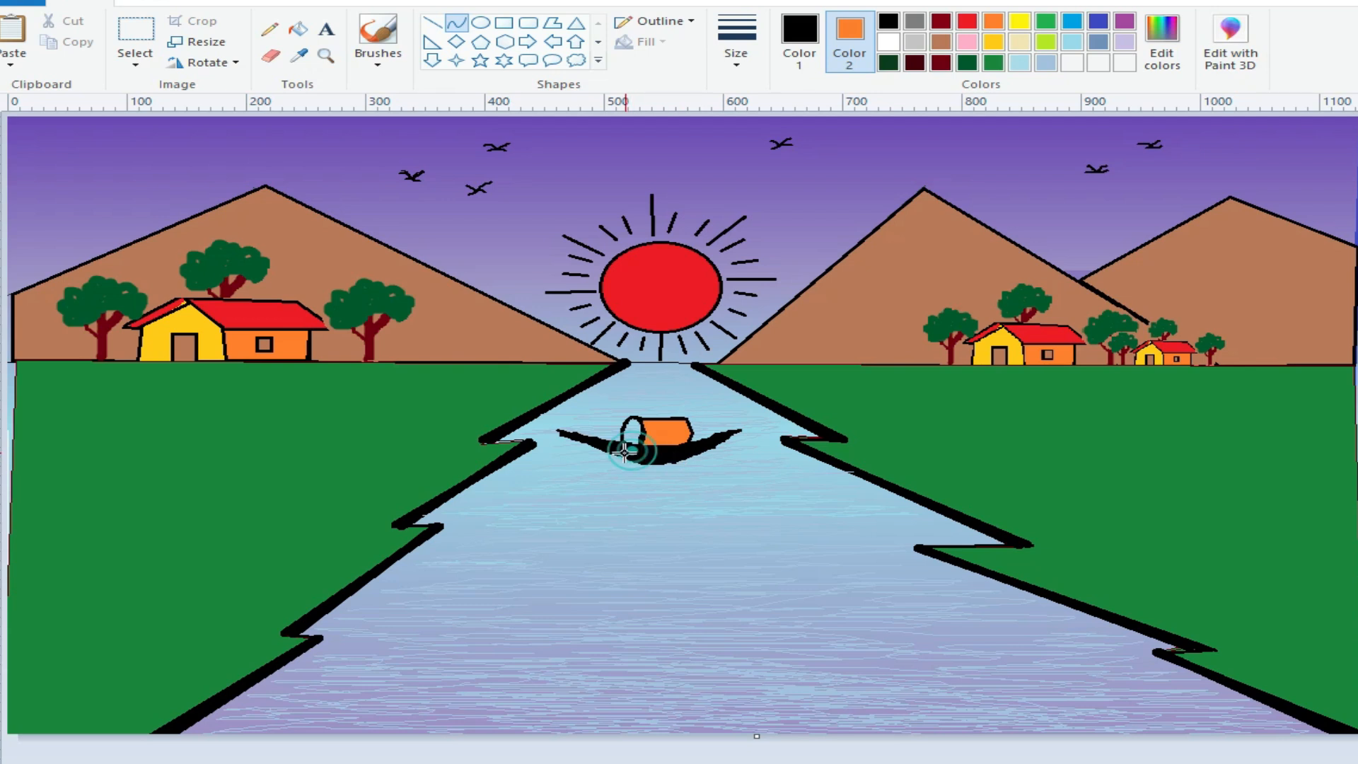
pyautogui.click(378, 57)
pyautogui.click(521, 91)
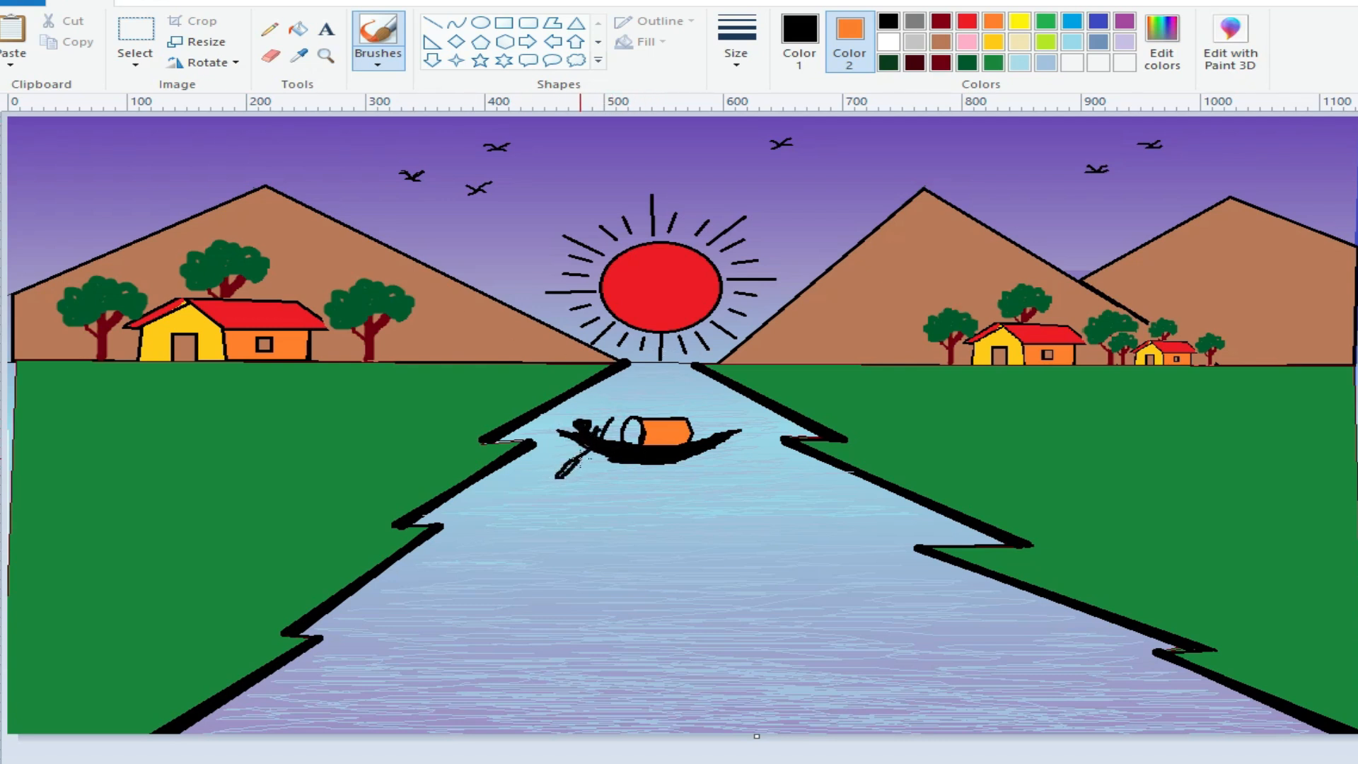
pyautogui.click(133, 1)
# - Draw the boatman's oar as a straight black shaft with a brushed blade reaching into the water
pyautogui.click(432, 22)
pyautogui.moveTo(610, 423)
pyautogui.mouseDown()
pyautogui.moveTo(566, 478)
pyautogui.moveTo(592, 442)
pyautogui.mouseUp()
pyautogui.click(654, 459)
pyautogui.click(456, 41)
pyautogui.click(889, 22)
pyautogui.click(379, 32)
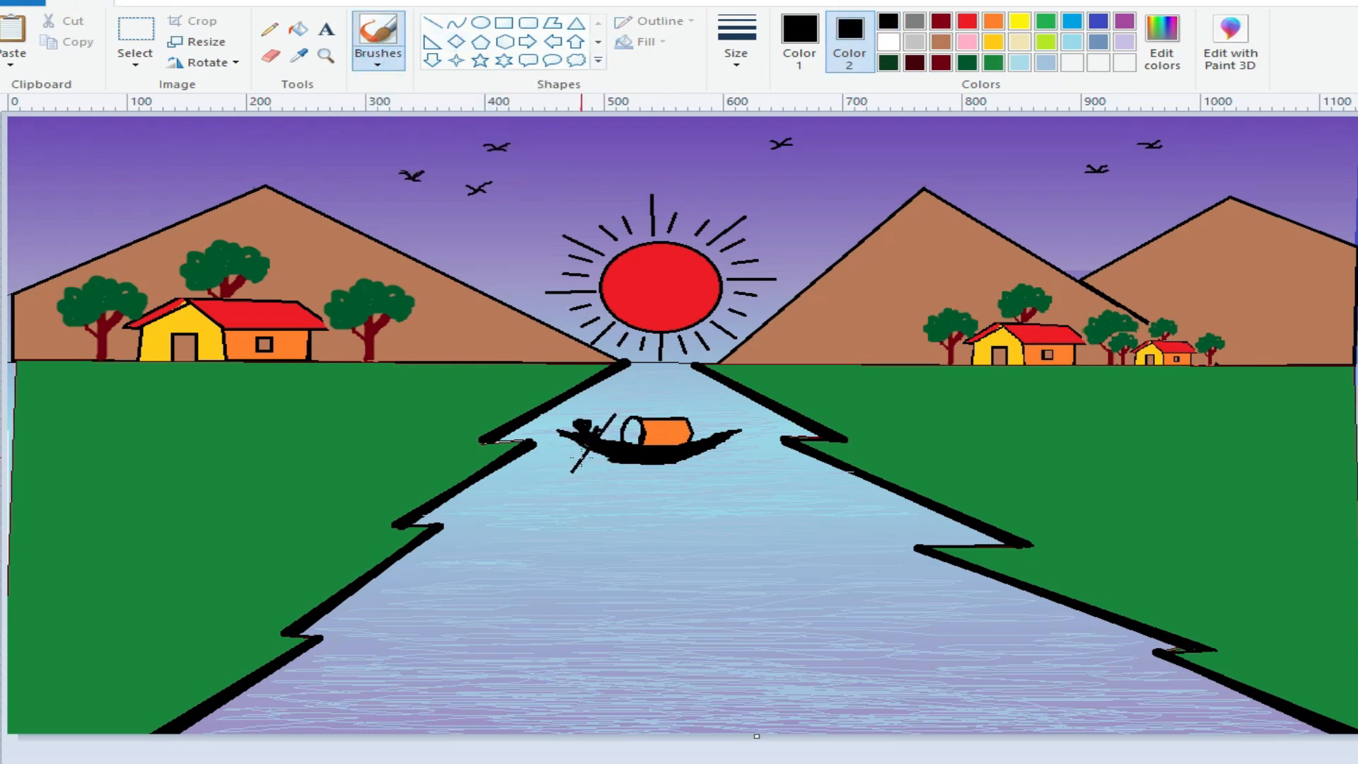
pyautogui.hotkey('ctrl', 'z')
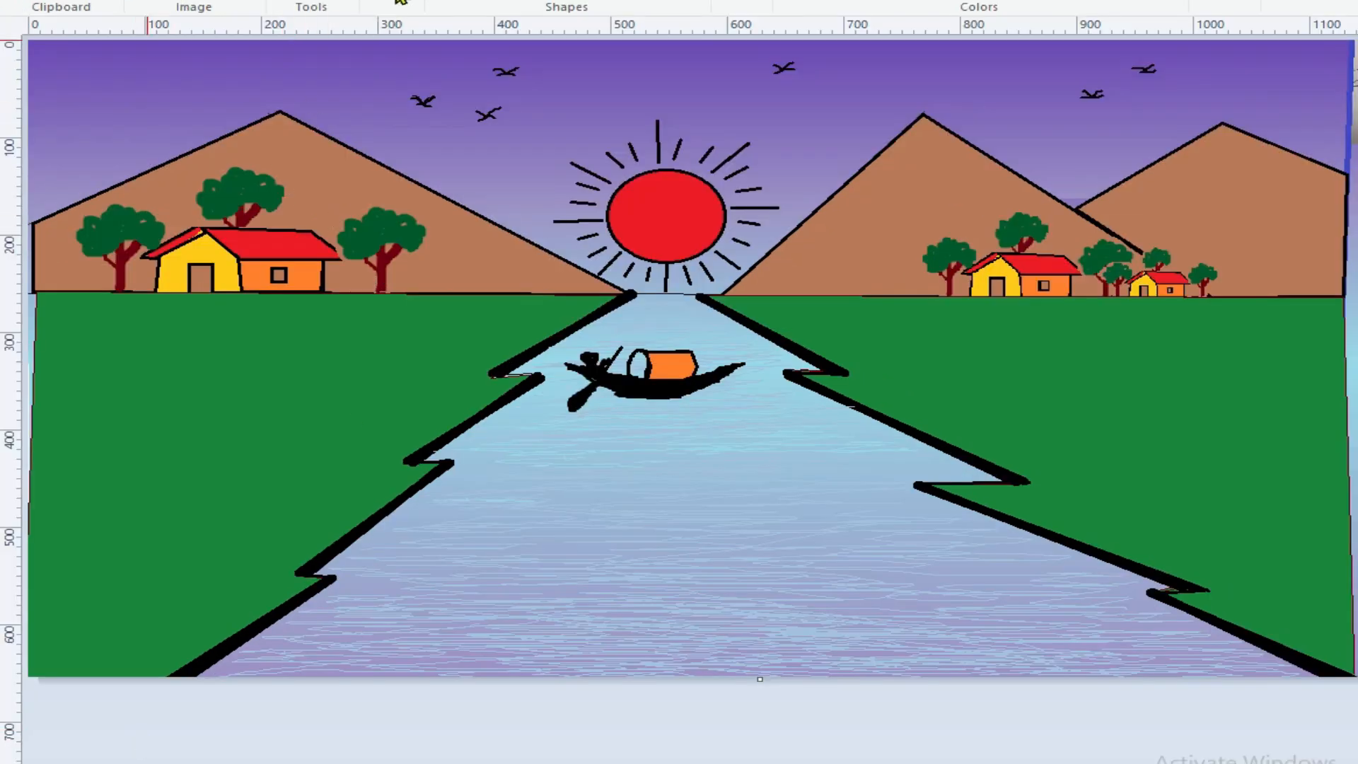
# - Choose a brush and set its stroke width for painting grass
pyautogui.click(752, 0)
pyautogui.click(771, 60)
pyautogui.click(159, 0)
pyautogui.click(99, 0)
pyautogui.click(385, 1)
pyautogui.click(385, 29)
pyautogui.click(752, 2)
pyautogui.click(767, 19)
pyautogui.moveTo(155, 598); pyautogui.dragTo(179, 659)
pyautogui.moveTo(196, 583)
pyautogui.mouseDown()
pyautogui.moveTo(195, 651)
pyautogui.moveTo(173, 637)
pyautogui.moveTo(163, 674)
pyautogui.mouseUp()
pyautogui.hotkey('ctrl', 'z')
pyautogui.hotkey('ctrl', 'z')
pyautogui.hotkey('ctrl', 'z')
# - Paint a dense clump of dark green grass blades in the left bank's lower corner
pyautogui.moveTo(143, 594)
pyautogui.mouseDown()
pyautogui.moveTo(159, 690)
pyautogui.moveTo(162, 633)
pyautogui.moveTo(156, 669)
pyautogui.mouseUp()
pyautogui.moveTo(210, 633); pyautogui.dragTo(164, 669)
pyautogui.moveTo(226, 648); pyautogui.dragTo(162, 675)
pyautogui.moveTo(210, 623); pyautogui.dragTo(162, 656)
pyautogui.moveTo(122, 614); pyautogui.dragTo(144, 674)
pyautogui.moveTo(88, 634); pyautogui.dragTo(133, 674)
pyautogui.moveTo(138, 620); pyautogui.dragTo(151, 672)
pyautogui.moveTo(67, 649)
pyautogui.mouseDown()
pyautogui.moveTo(117, 683)
pyautogui.moveTo(43, 662)
pyautogui.moveTo(100, 675)
pyautogui.mouseUp()
pyautogui.moveTo(83, 630)
pyautogui.mouseDown()
pyautogui.moveTo(115, 621)
pyautogui.moveTo(117, 652)
pyautogui.mouseUp()
pyautogui.moveTo(112, 614); pyautogui.dragTo(145, 676)
pyautogui.moveTo(127, 603); pyautogui.dragTo(147, 631)
pyautogui.moveTo(144, 584); pyautogui.dragTo(148, 630)
pyautogui.moveTo(169, 582)
pyautogui.mouseDown()
pyautogui.moveTo(151, 628)
pyautogui.moveTo(153, 694)
pyautogui.mouseUp()
pyautogui.moveTo(202, 596)
pyautogui.mouseDown()
pyautogui.moveTo(155, 674)
pyautogui.moveTo(178, 594)
pyautogui.moveTo(154, 674)
pyautogui.mouseUp()
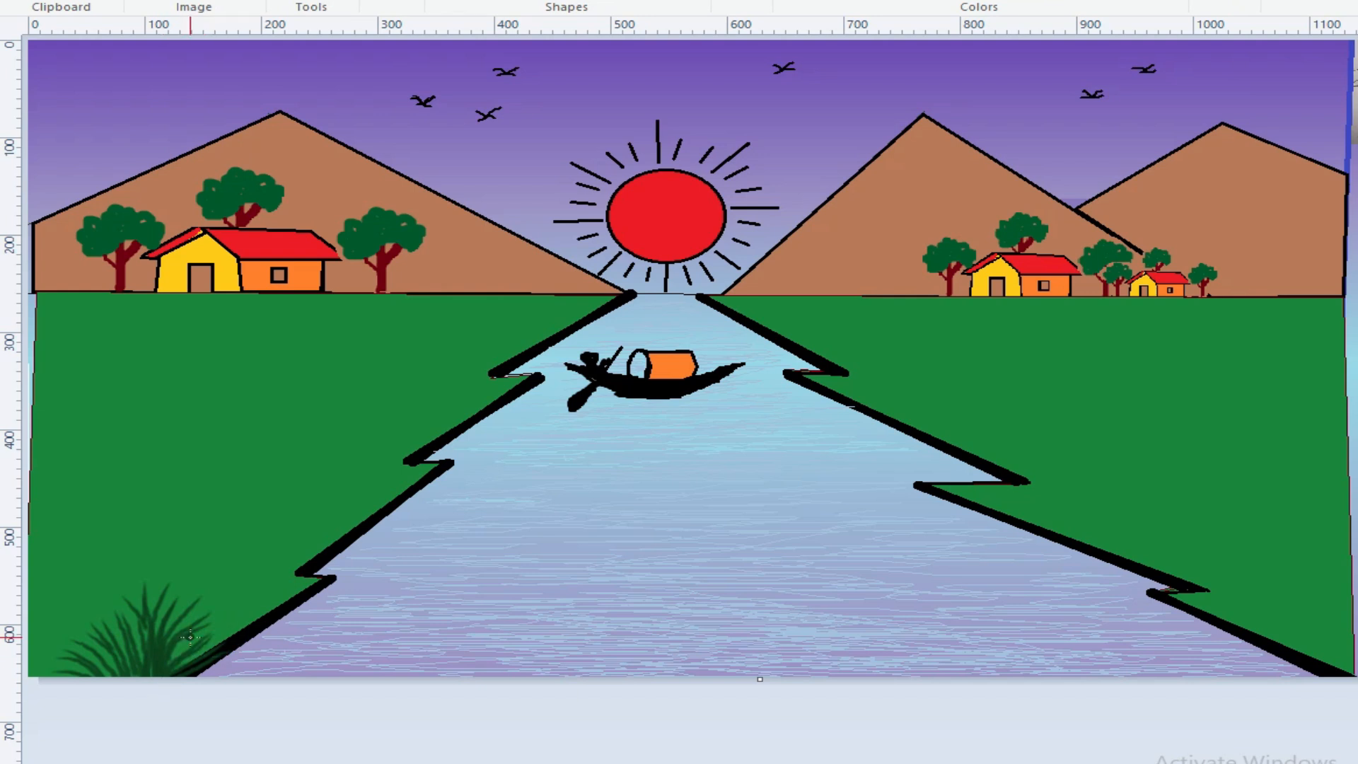
pyautogui.moveTo(248, 664); pyautogui.dragTo(190, 673)
pyautogui.moveTo(235, 633)
pyautogui.mouseDown()
pyautogui.moveTo(175, 672)
pyautogui.moveTo(177, 657)
pyautogui.mouseUp()
pyautogui.moveTo(48, 623); pyautogui.dragTo(109, 672)
pyautogui.moveTo(83, 594)
pyautogui.mouseDown()
pyautogui.moveTo(131, 667)
pyautogui.moveTo(145, 659)
pyautogui.mouseUp()
pyautogui.moveTo(119, 581); pyautogui.dragTo(143, 666)
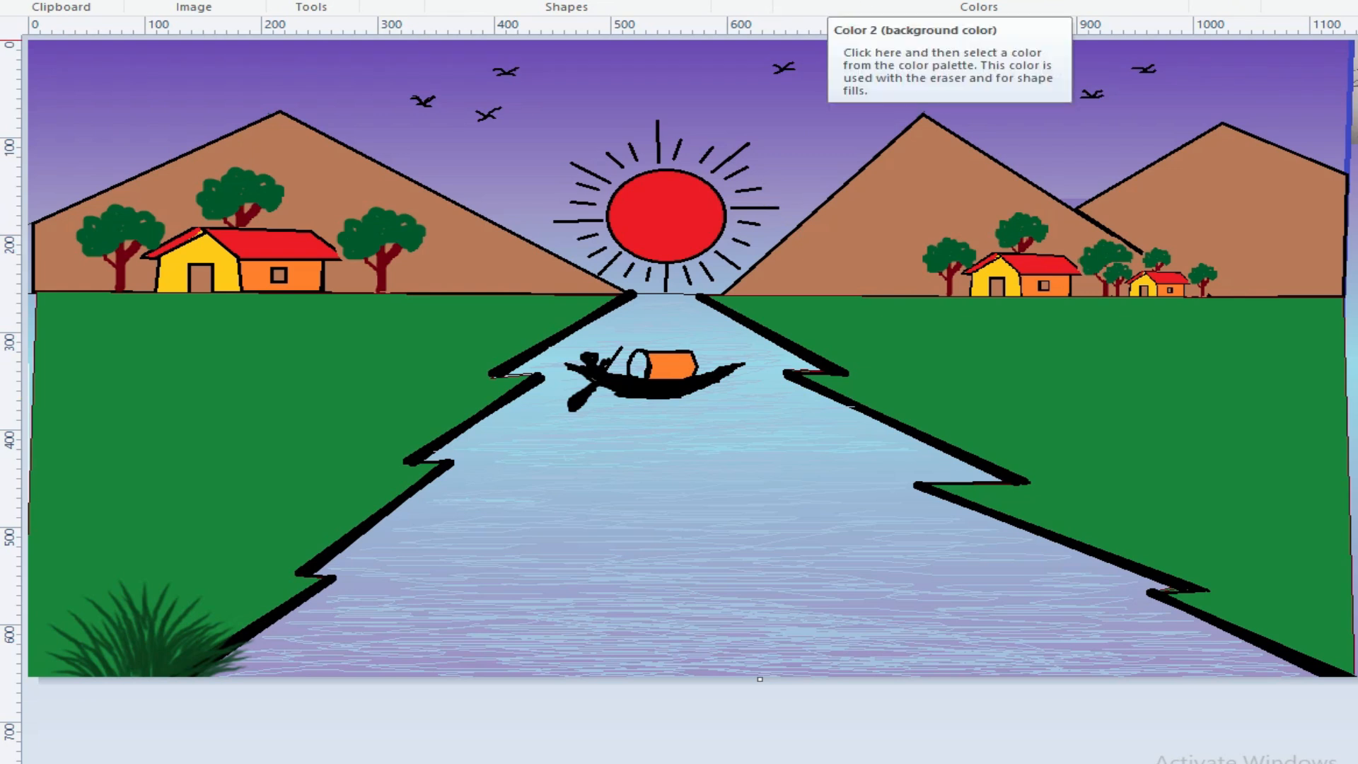
pyautogui.moveTo(1278, 621); pyautogui.dragTo(1299, 675)
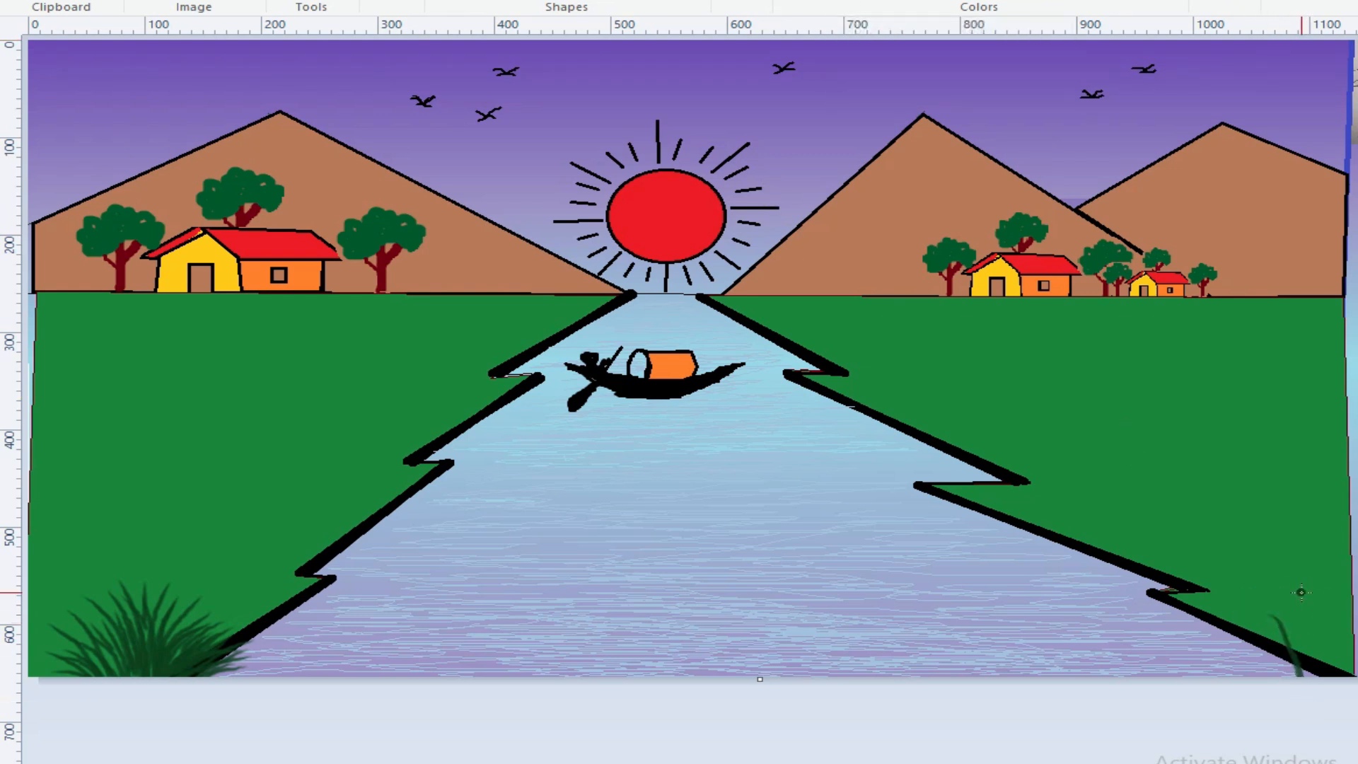
pyautogui.moveTo(1319, 615); pyautogui.dragTo(1313, 674)
pyautogui.hotkey('ctrl', 'z')
pyautogui.hotkey('ctrl', 'z')
pyautogui.hotkey('ctrl', 'z')
# - Paint a clump of dark green grass blades in the right bank's lower corner
pyautogui.moveTo(1252, 569)
pyautogui.mouseDown()
pyautogui.moveTo(1287, 643)
pyautogui.moveTo(1266, 628)
pyautogui.moveTo(1310, 658)
pyautogui.mouseUp()
pyautogui.moveTo(1297, 578); pyautogui.dragTo(1291, 645)
pyautogui.moveTo(1282, 569); pyautogui.dragTo(1287, 626)
pyautogui.moveTo(1320, 568); pyautogui.dragTo(1296, 648)
pyautogui.moveTo(1334, 606); pyautogui.dragTo(1320, 647)
pyautogui.moveTo(1219, 608)
pyautogui.mouseDown()
pyautogui.moveTo(1256, 624)
pyautogui.moveTo(1263, 588)
pyautogui.moveTo(1278, 638)
pyautogui.mouseUp()
pyautogui.moveTo(1293, 564); pyautogui.dragTo(1295, 649)
pyautogui.moveTo(1336, 606); pyautogui.dragTo(1325, 647)
pyautogui.moveTo(1333, 592); pyautogui.dragTo(1319, 615)
pyautogui.moveTo(1336, 569); pyautogui.dragTo(1337, 585)
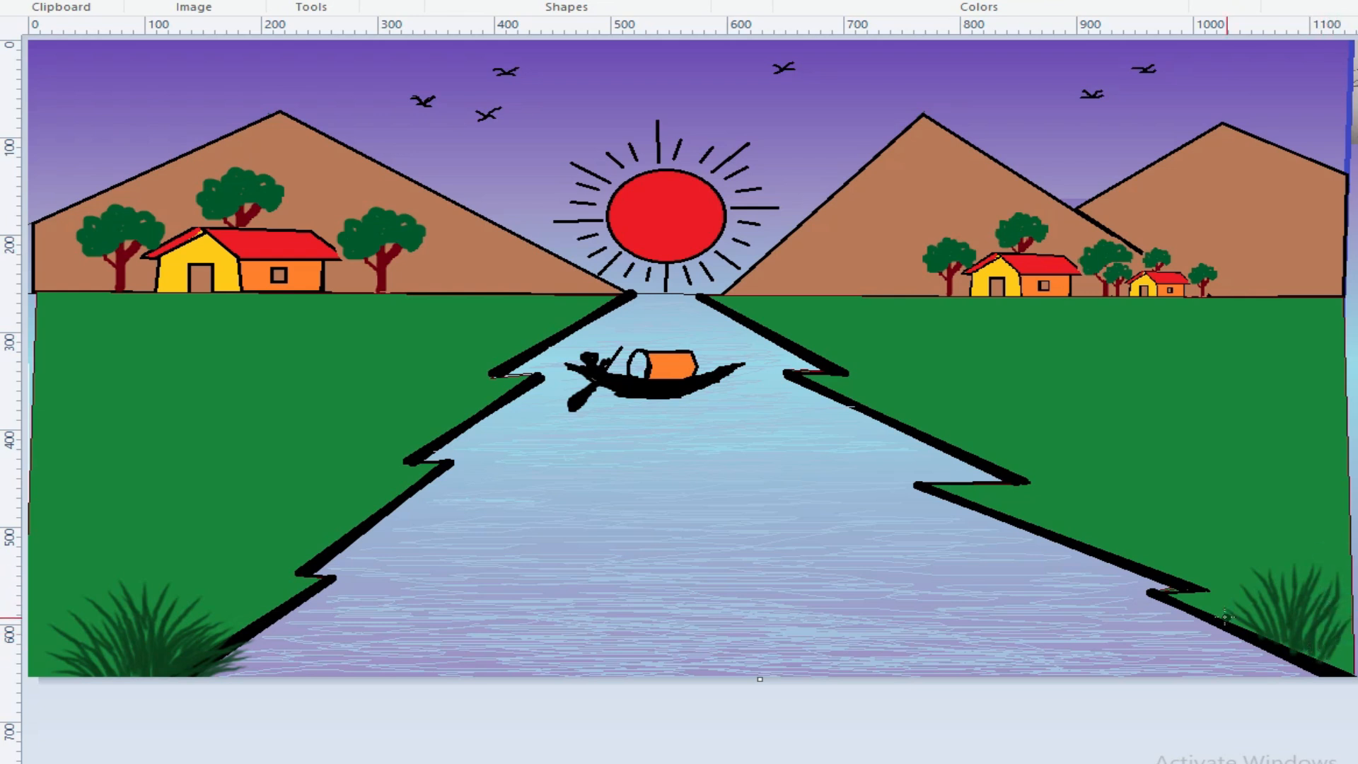
pyautogui.click(1247, 582)
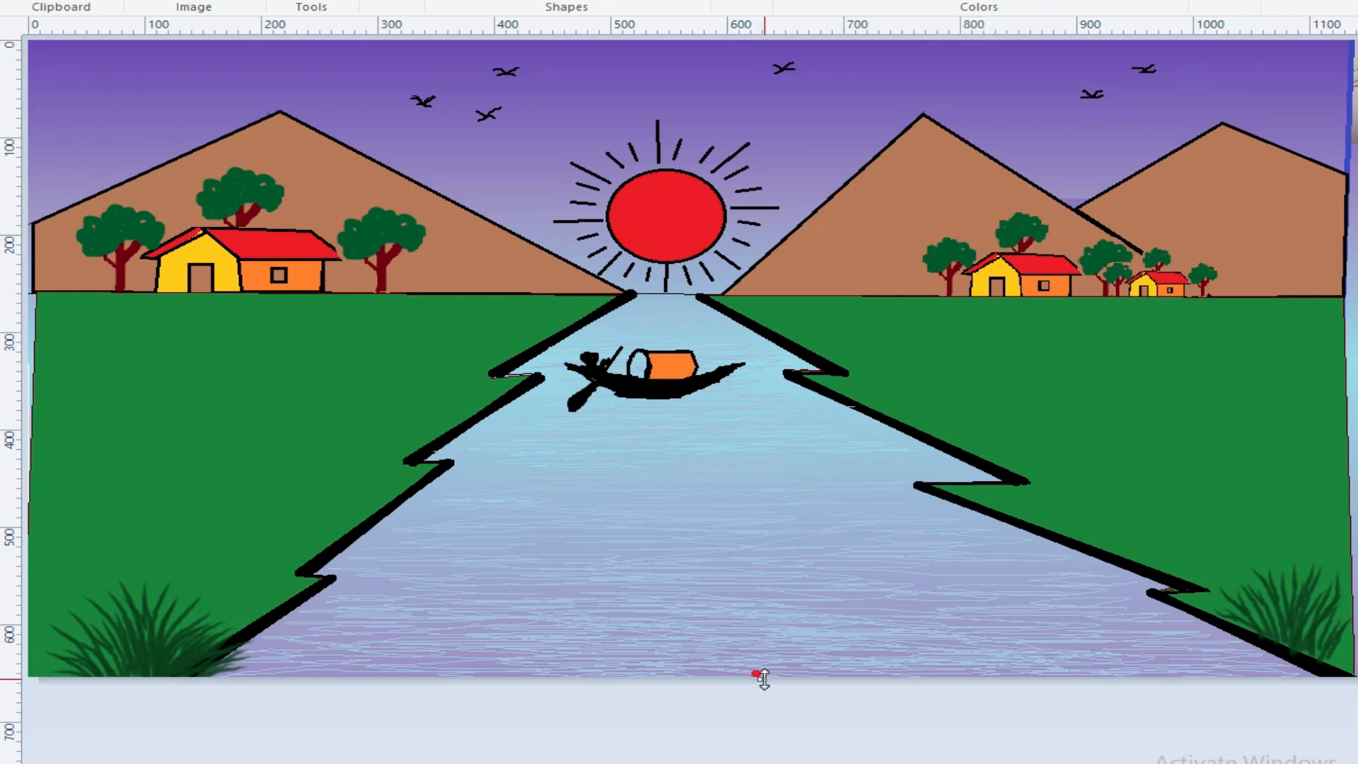
# - Extend the canvas downward and paint a small red flower in the blank strip below the picture
pyautogui.moveTo(761, 680); pyautogui.dragTo(771, 760)
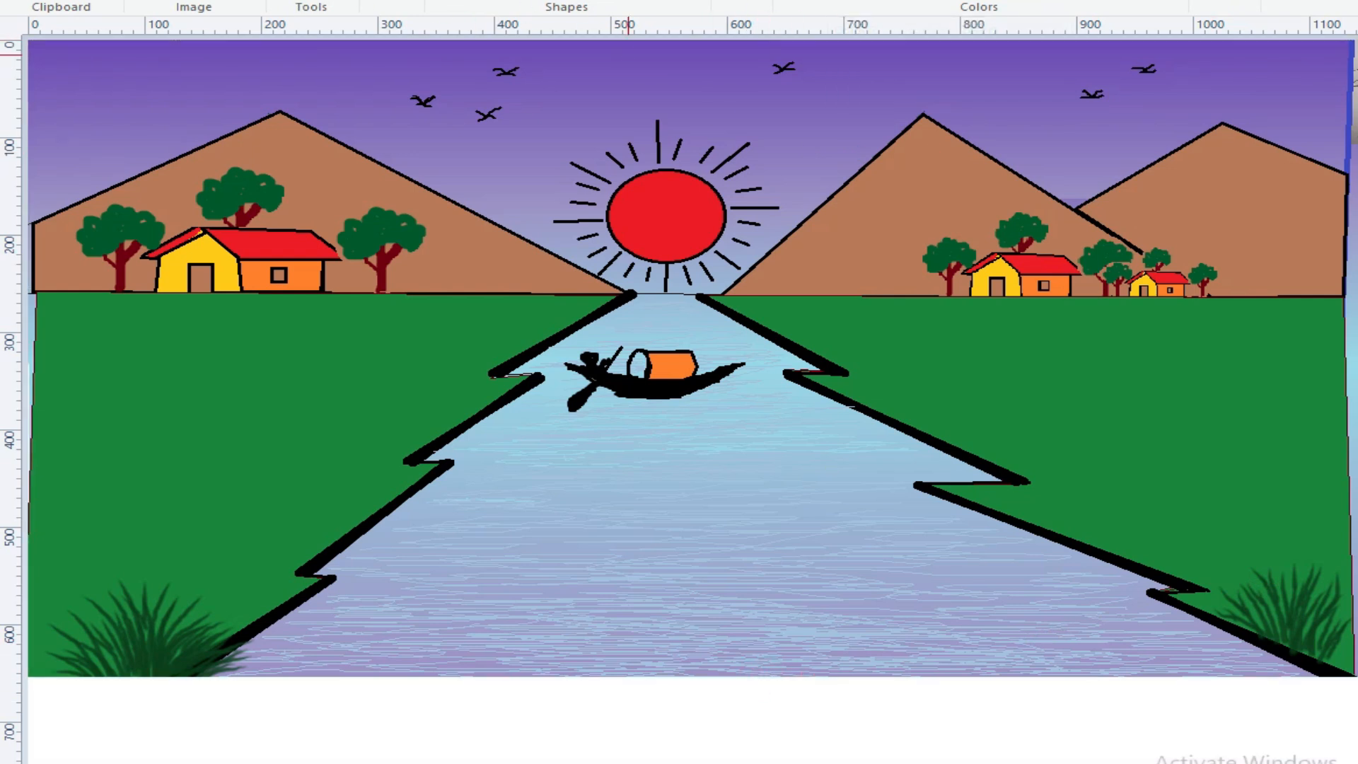
pyautogui.moveTo(638, 715); pyautogui.dragTo(621, 719)
pyautogui.click(633, 713)
pyautogui.click(757, 2)
pyautogui.click(792, 95)
pyautogui.click(630, 712)
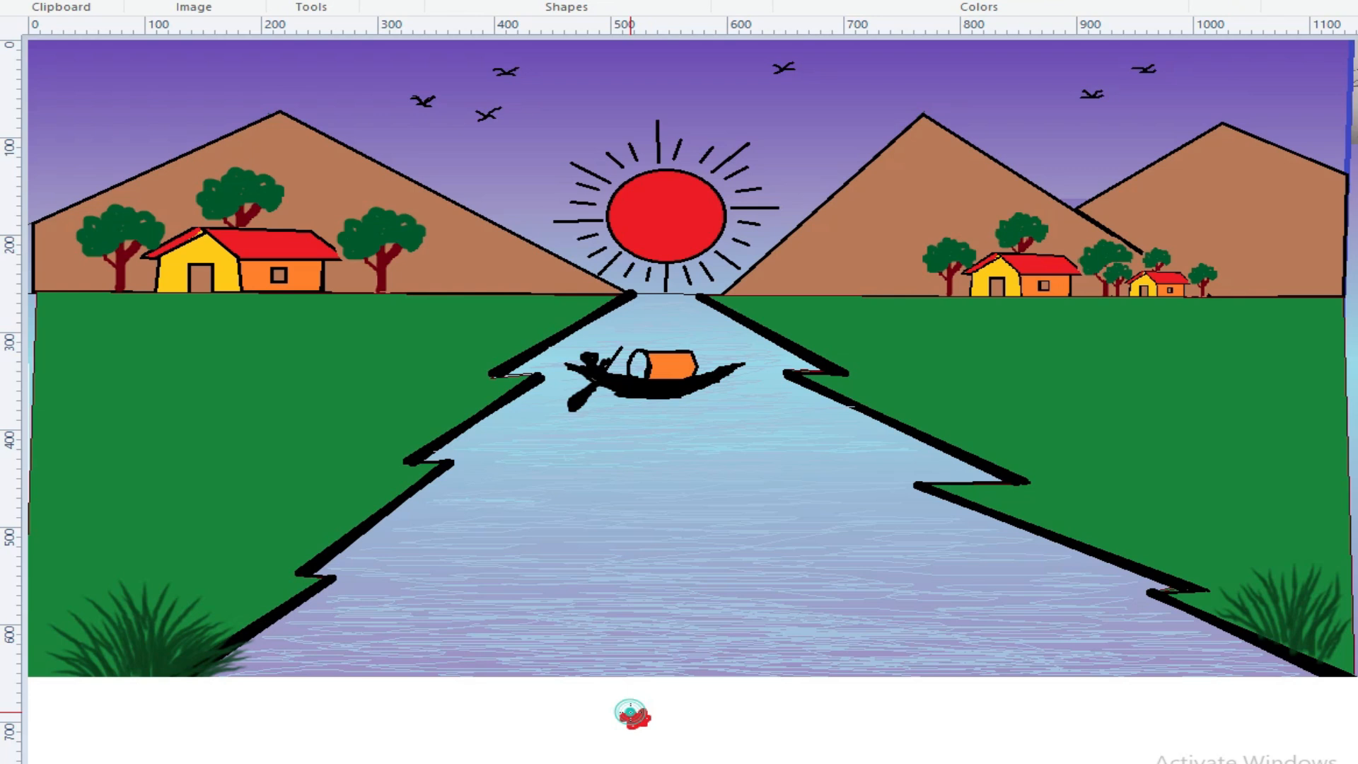
pyautogui.click(630, 717)
pyautogui.click(634, 720)
pyautogui.click(622, 720)
# - Select the small red flower with a rectangular selection and move it leftward within the blank strip below the picture
pyautogui.click(145, 2)
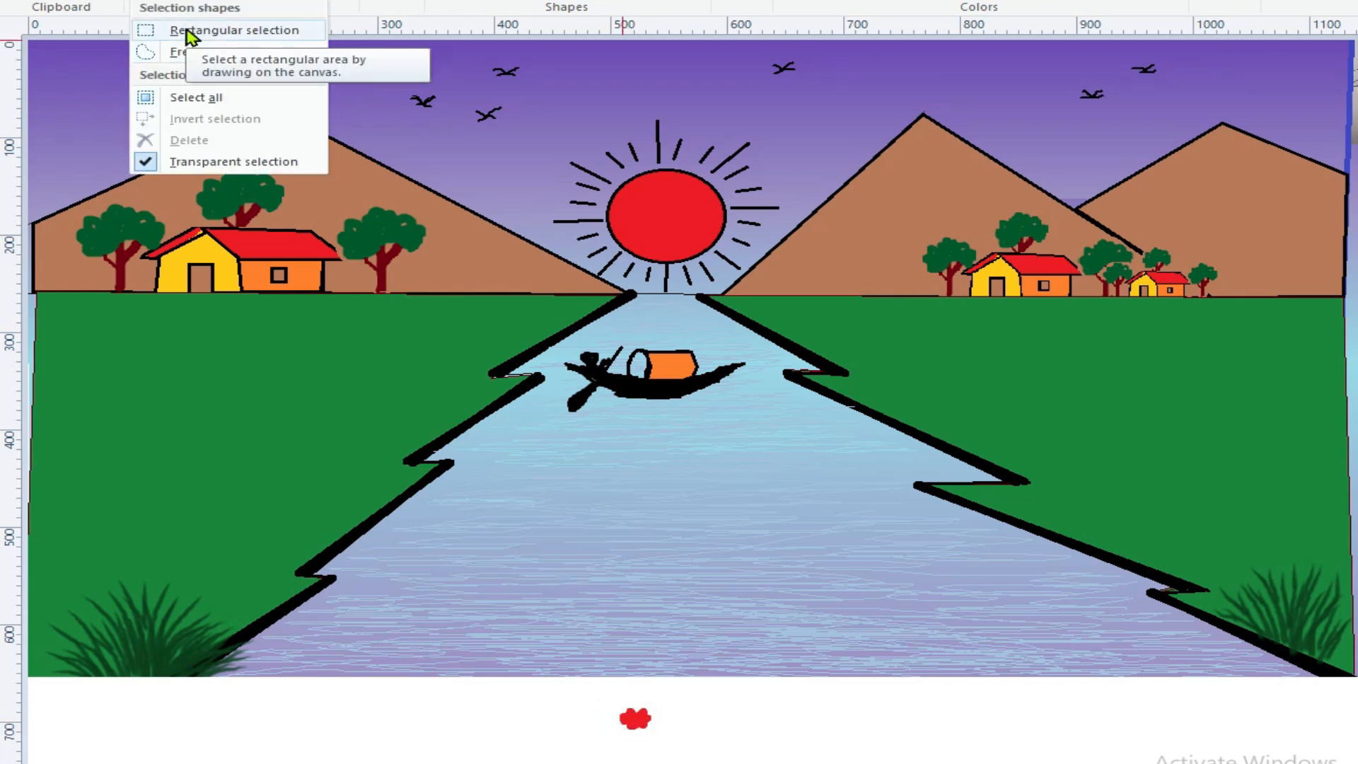
pyautogui.click(188, 33)
pyautogui.moveTo(592, 696); pyautogui.dragTo(705, 755)
pyautogui.moveTo(642, 723); pyautogui.dragTo(421, 728)
pyautogui.moveTo(485, 708); pyautogui.dragTo(450, 728)
# - Try placing copies of the small red flower over the grass clump on the left bank
pyautogui.moveTo(337, 689); pyautogui.dragTo(485, 762)
pyautogui.moveTo(404, 739); pyautogui.dragTo(69, 610)
pyautogui.moveTo(70, 609); pyautogui.dragTo(98, 602)
pyautogui.moveTo(98, 601)
pyautogui.mouseDown()
pyautogui.moveTo(78, 573)
pyautogui.moveTo(86, 582)
pyautogui.mouseUp()
pyautogui.moveTo(87, 583); pyautogui.dragTo(347, 694)
# - Undo the red flower copies placed on the left bank's grass
pyautogui.hotkey('ctrl', 'z')
pyautogui.hotkey('ctrl', 'z')
pyautogui.hotkey('ctrl', 'z')
pyautogui.hotkey('ctrl', 'z')
pyautogui.hotkey('ctrl', 'z')
pyautogui.hotkey('ctrl', 'z')
pyautogui.hotkey('ctrl', 'z')
pyautogui.hotkey('ctrl', 'z')
pyautogui.hotkey('ctrl', 'z')
pyautogui.hotkey('ctrl', 'z')
pyautogui.hotkey('ctrl', 'z')
pyautogui.hotkey('ctrl', 'z')
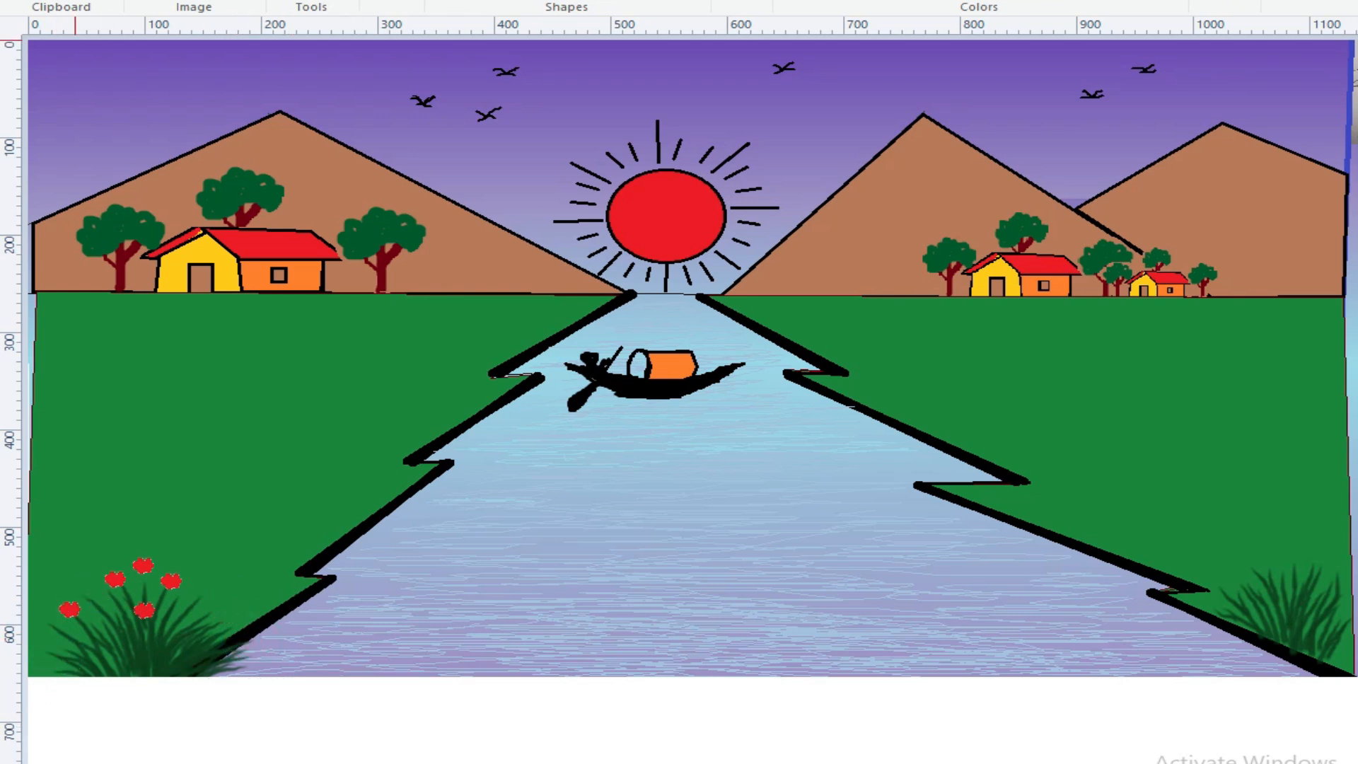
# - Scatter pasted copies of the red flower over the left grass clump and place a spare copy in the blank strip below
pyautogui.rightClick(400, 737)
pyautogui.click(444, 547)
pyautogui.click(32, 2)
pyautogui.moveTo(73, 85); pyautogui.dragTo(176, 596)
pyautogui.moveTo(176, 596); pyautogui.dragTo(567, 725)
# - Recolor the spare flower purple, scatter copies over the right bank's grass, and leave one copy in the blank strip
pyautogui.click(312, 2)
pyautogui.click(153, 2)
pyautogui.click(205, 32)
pyautogui.moveTo(530, 700); pyautogui.dragTo(621, 763)
pyautogui.moveTo(564, 725)
pyautogui.mouseDown()
pyautogui.moveTo(1271, 568)
pyautogui.moveTo(1309, 563)
pyautogui.moveTo(1339, 596)
pyautogui.mouseUp()
pyautogui.moveTo(1339, 596); pyautogui.dragTo(1023, 755)
# - Paint small dark centers with a brush on the red flowers on the left and the purple flowers on the right
pyautogui.click(390, 3)
pyautogui.click(391, 53)
pyautogui.moveTo(62, 598)
pyautogui.mouseDown()
pyautogui.moveTo(90, 623)
pyautogui.moveTo(99, 665)
pyautogui.mouseUp()
pyautogui.click(390, 2)
pyautogui.click(391, 53)
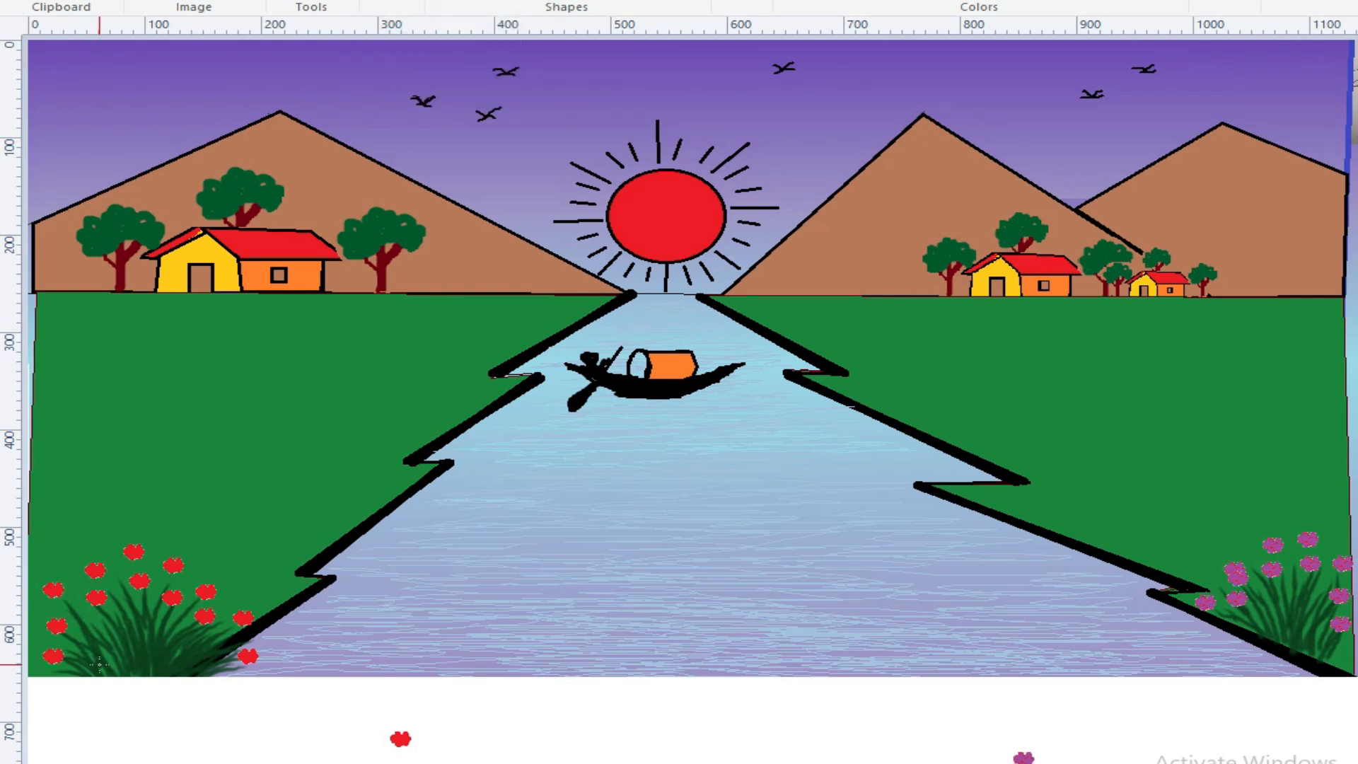
pyautogui.moveTo(138, 560)
pyautogui.mouseDown()
pyautogui.moveTo(139, 578)
pyautogui.moveTo(174, 582)
pyautogui.moveTo(195, 613)
pyautogui.mouseUp()
pyautogui.click(98, 569)
pyautogui.click(55, 653)
pyautogui.click(1204, 598)
pyautogui.click(1310, 564)
# - Draw a small black branching twig in the blank strip below the river and select it with a rectangular selection
pyautogui.moveTo(686, 711)
pyautogui.mouseDown()
pyautogui.moveTo(670, 736)
pyautogui.moveTo(687, 734)
pyautogui.moveTo(693, 713)
pyautogui.moveTo(670, 722)
pyautogui.moveTo(728, 745)
pyautogui.moveTo(326, 542)
pyautogui.moveTo(303, 555)
pyautogui.moveTo(442, 460)
pyautogui.moveTo(497, 361)
pyautogui.moveTo(778, 734)
pyautogui.mouseUp()
pyautogui.click(138, 14)
pyautogui.click(163, 31)
pyautogui.click(1000, 743)
pyautogui.click(549, 709)
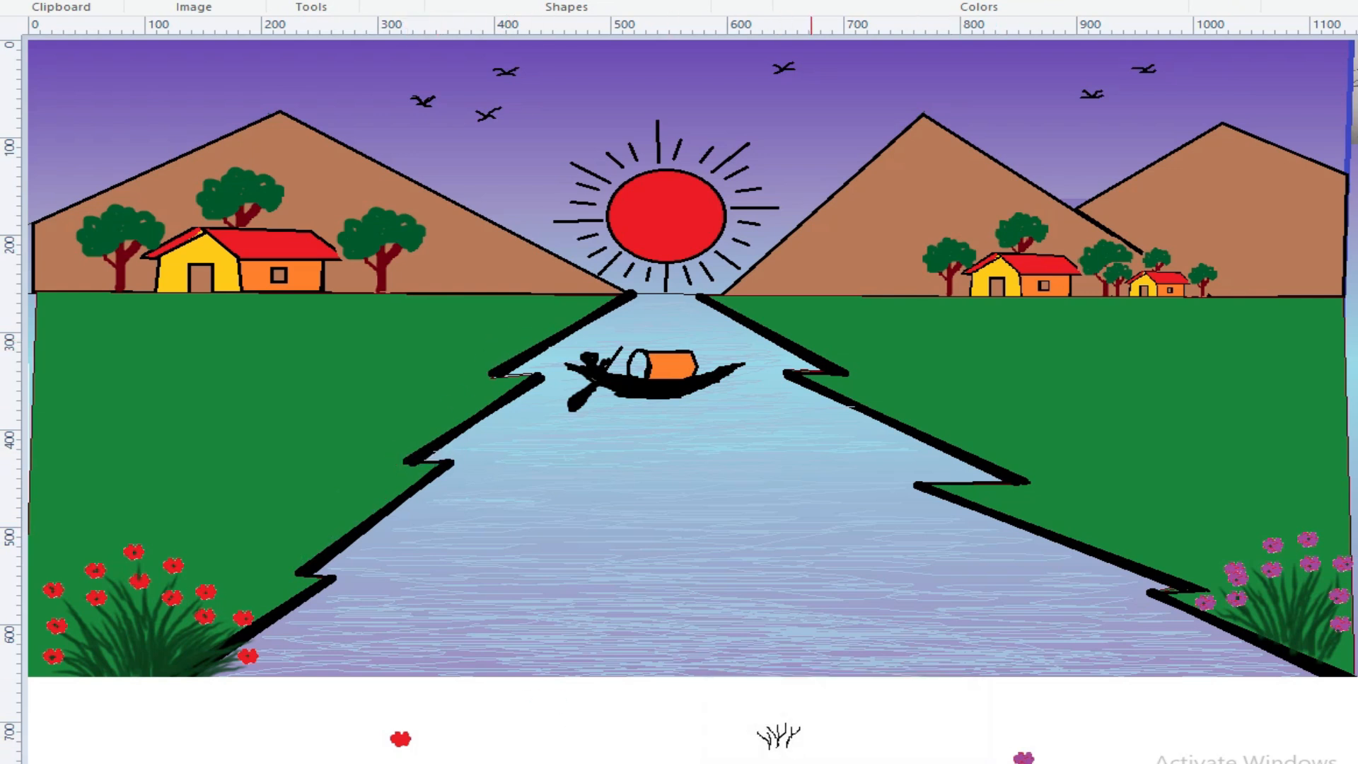